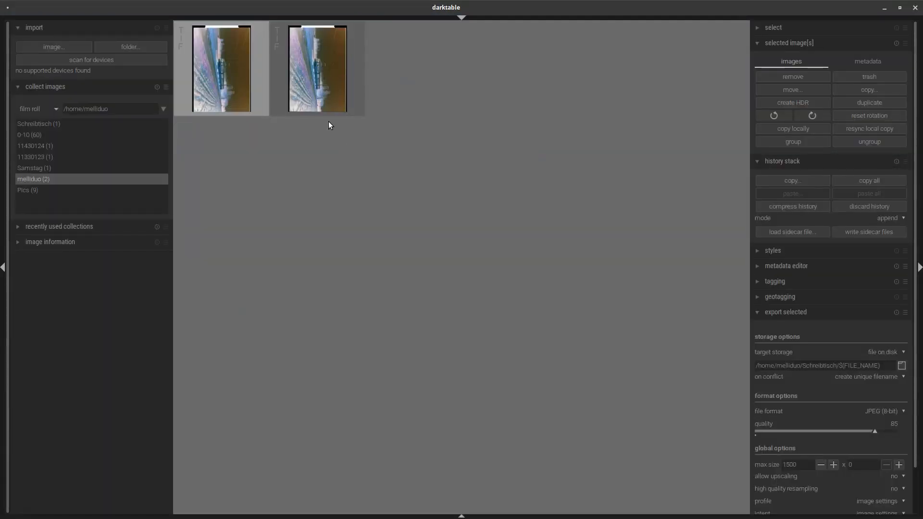
# Step: Open the first of the two TIF negative scans in the darkroom and collapse the header
pyautogui.keyDown('ctrl'); pyautogui.scroll(4, 322, 123); pyautogui.keyUp('ctrl')
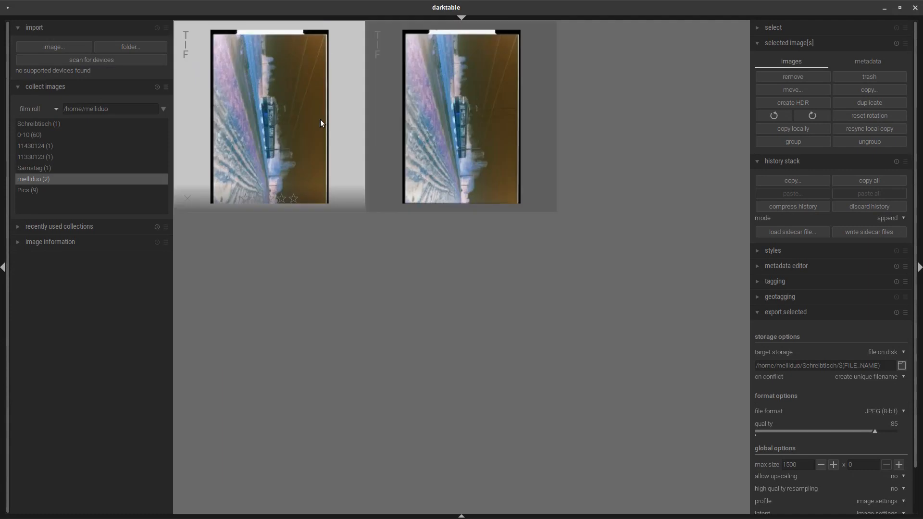
pyautogui.press('w')
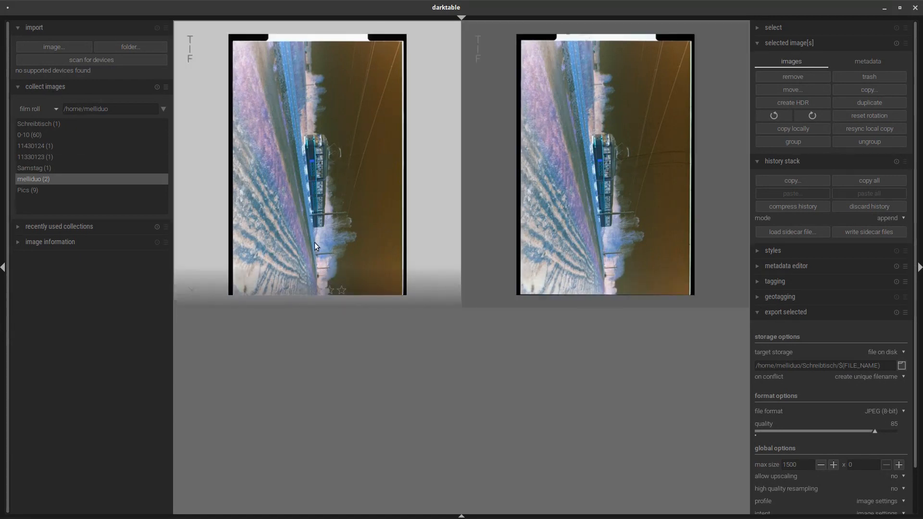
pyautogui.doubleClick(337, 229)
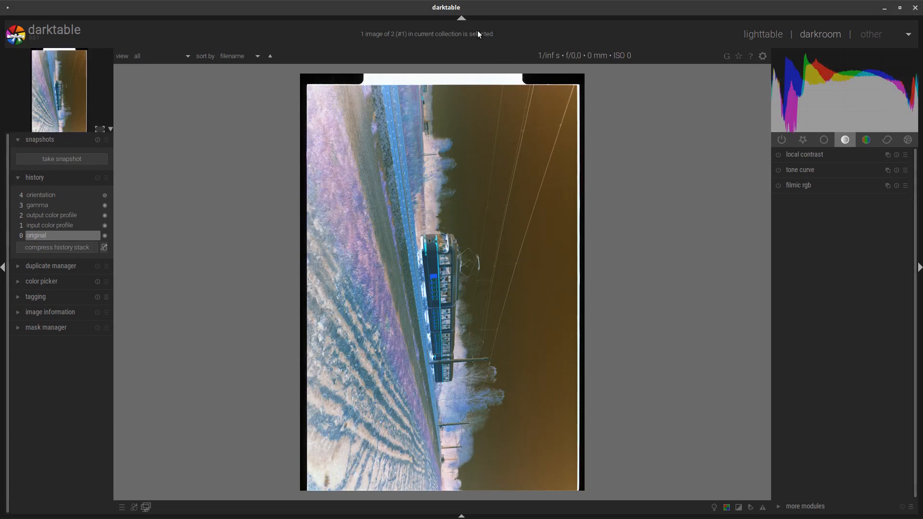
pyautogui.click(461, 18)
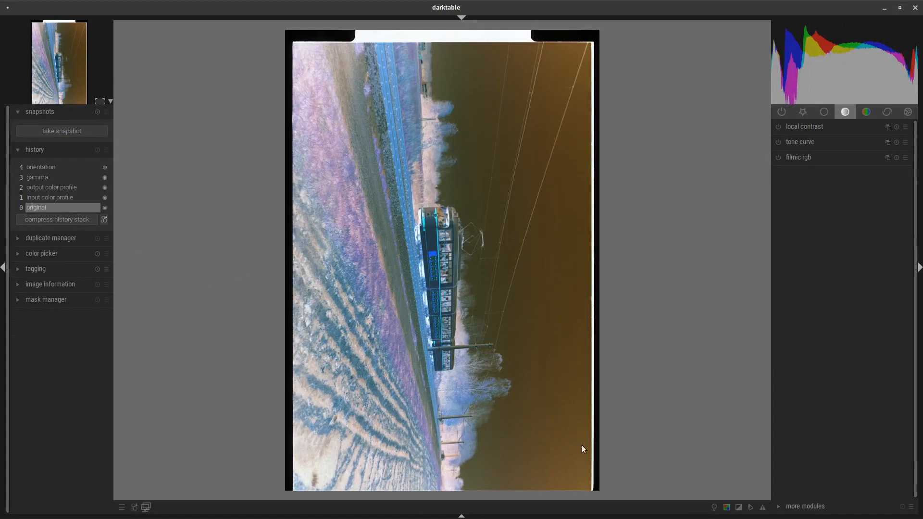
# Step: Turn on the over- and underexposure indication and select the original state in the history
pyautogui.click(739, 507)
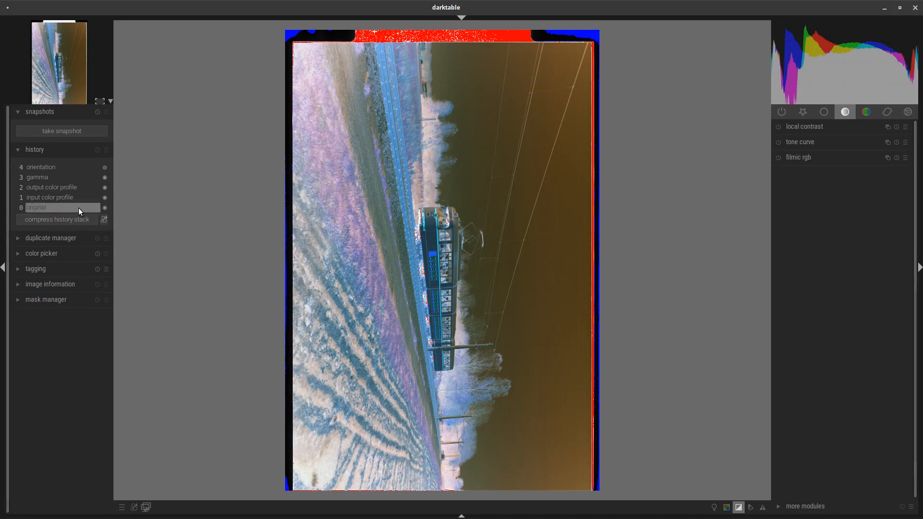
pyautogui.click(45, 166)
pyautogui.click(51, 210)
# Step: Rotate the scan 90° counterclockwise with the orientation module so the tram stands upright in landscape format
pyautogui.click(824, 114)
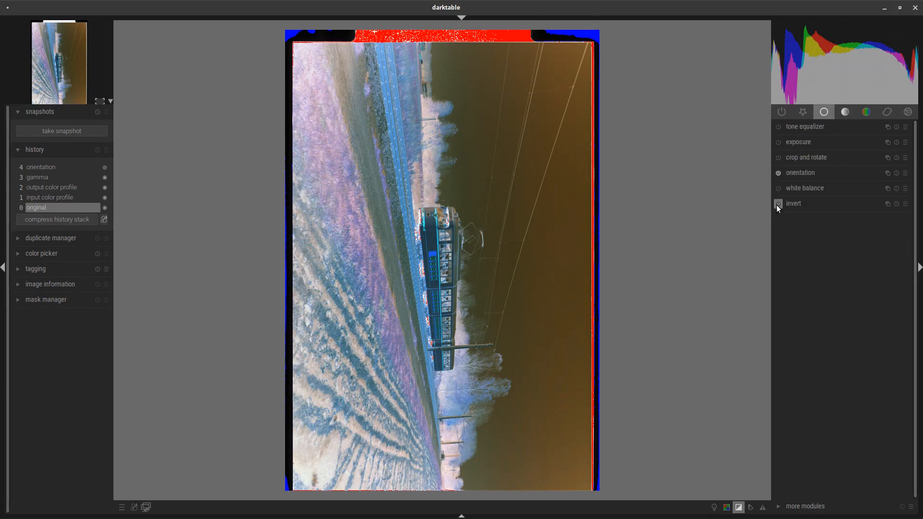
pyautogui.click(795, 176)
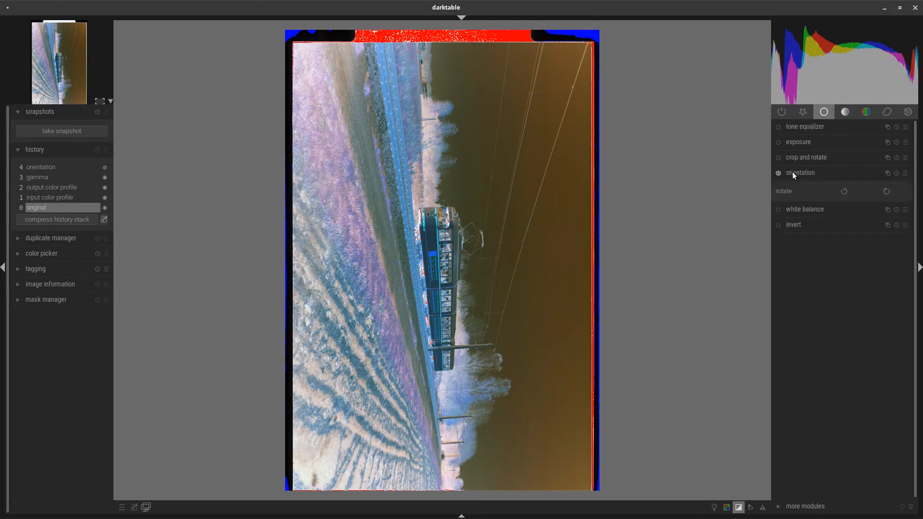
pyautogui.click(845, 193)
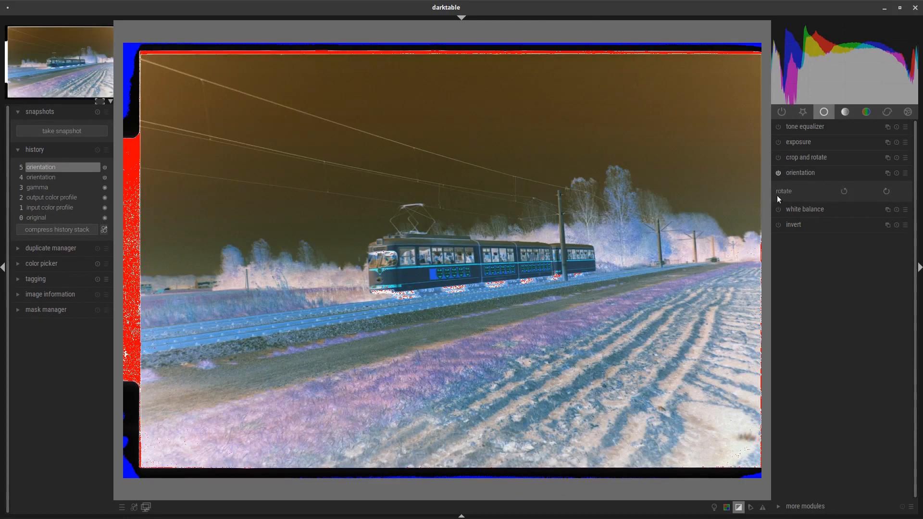
pyautogui.click(793, 179)
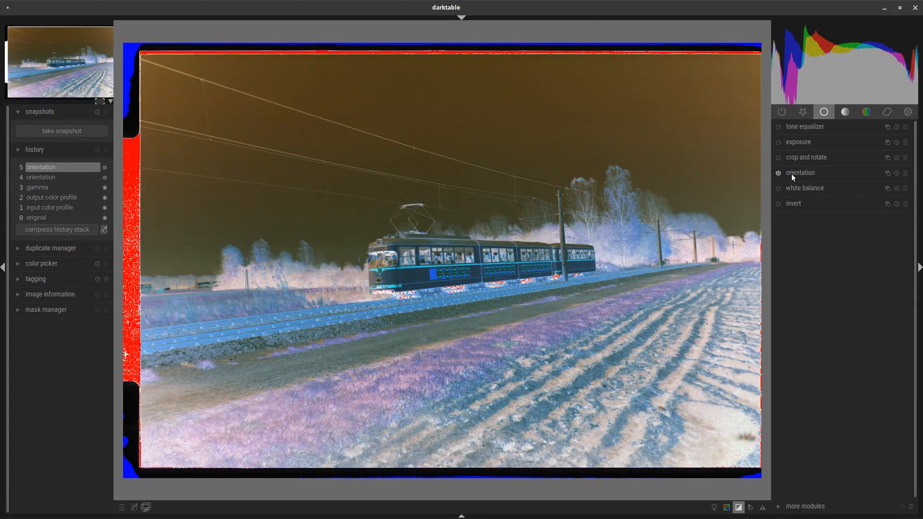
# Step: Enable the invert module to turn the negative into a positive, keeping white as the film material color
pyautogui.click(793, 204)
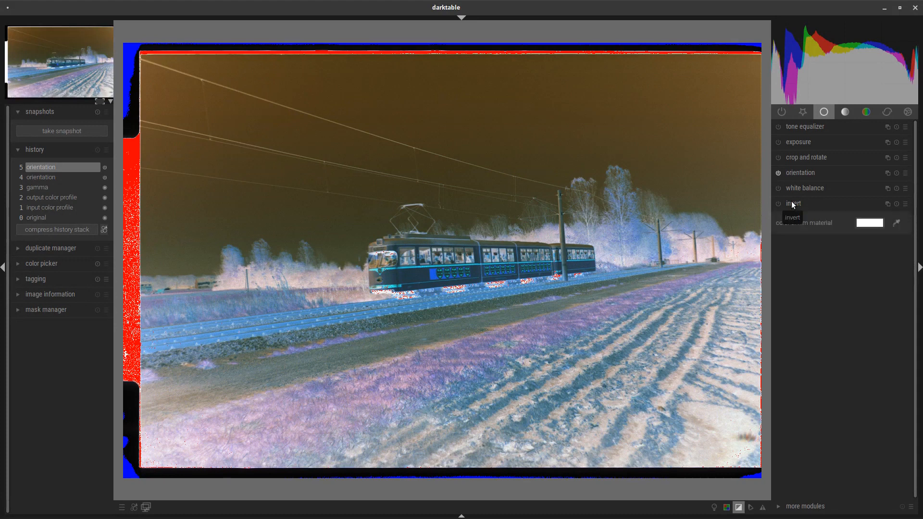
pyautogui.click(779, 204)
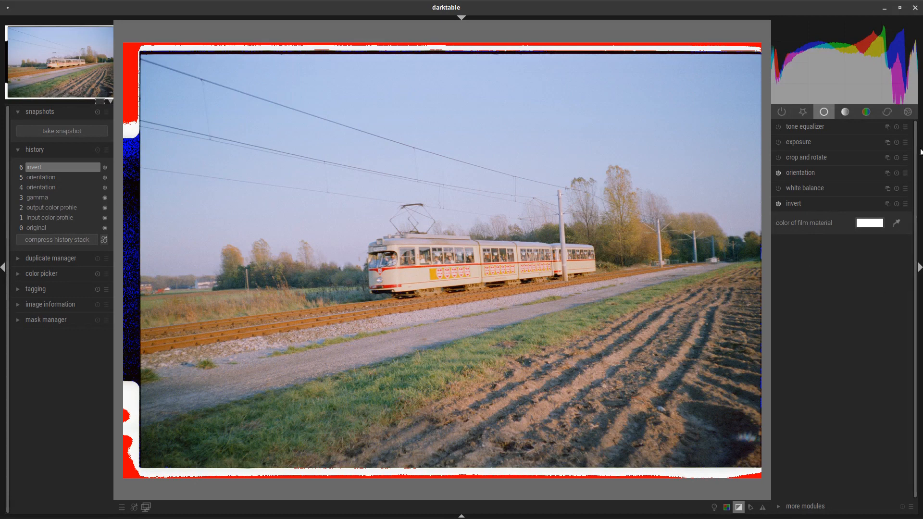
# Step: Enable the color balance module for the inverted tram photo
pyautogui.click(869, 117)
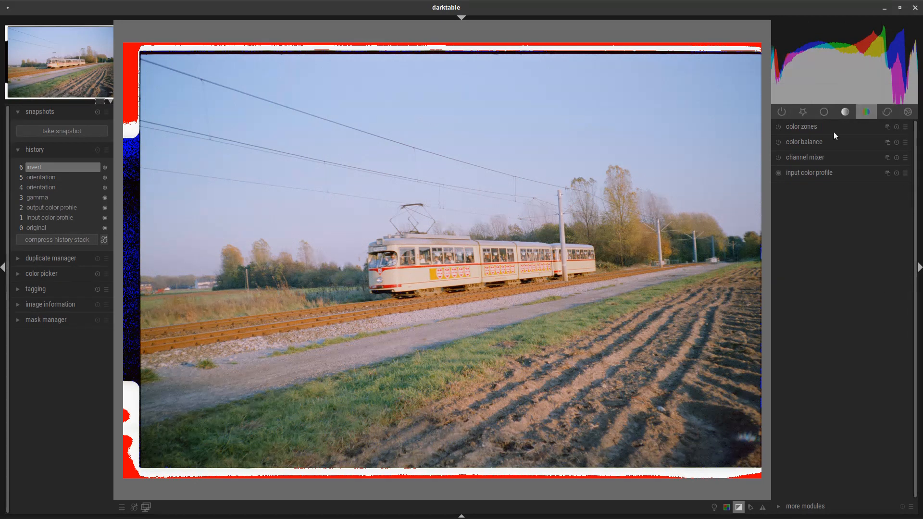
pyautogui.click(779, 144)
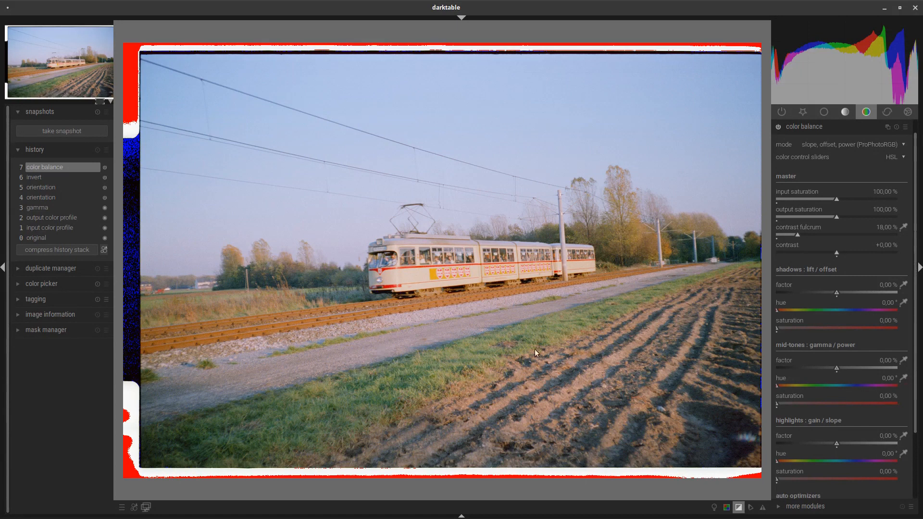
pyautogui.click(808, 127)
pyautogui.click(823, 113)
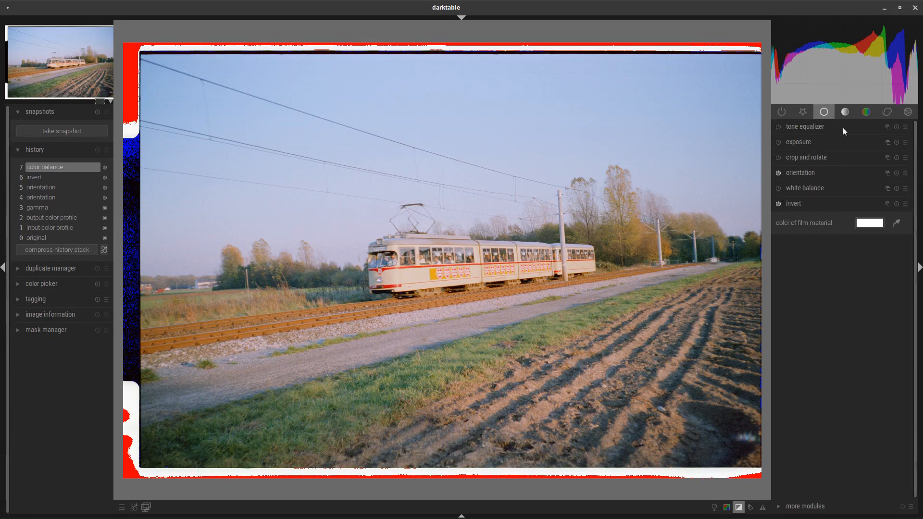
pyautogui.click(867, 112)
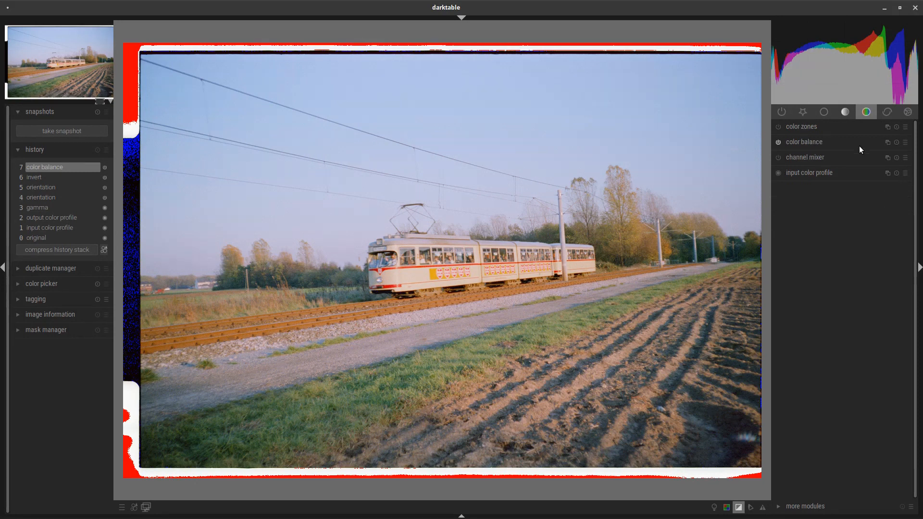
pyautogui.click(884, 141)
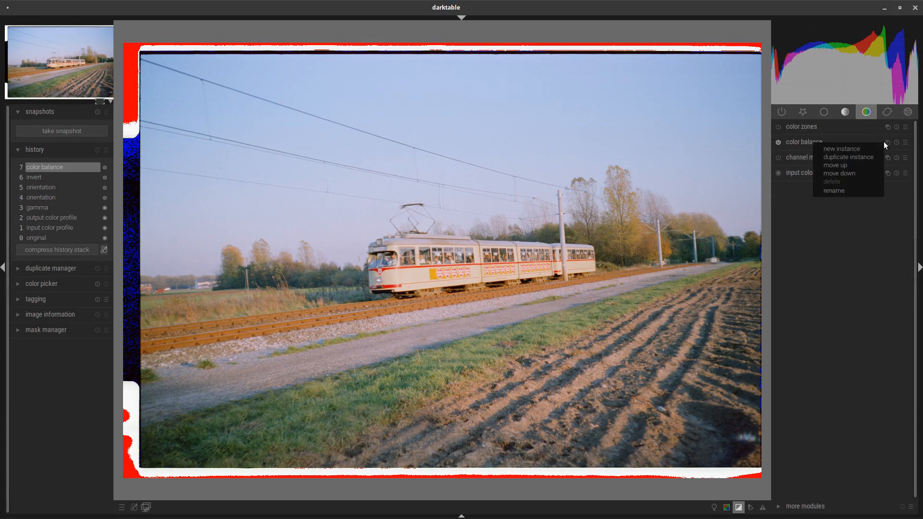
pyautogui.click(798, 143)
# Step: Correct the mid-tones hue in color balance by sampling the whole image, and add a new instance of the module
pyautogui.click(798, 140)
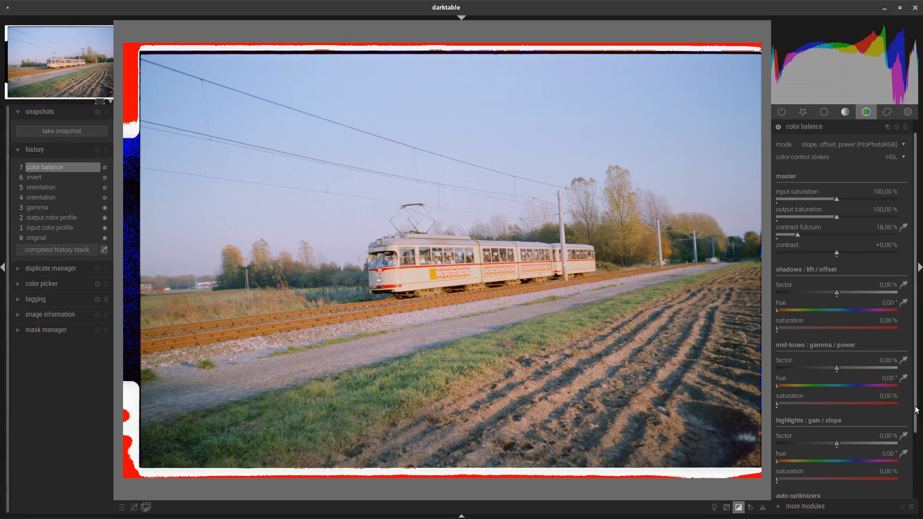
pyautogui.click(904, 379)
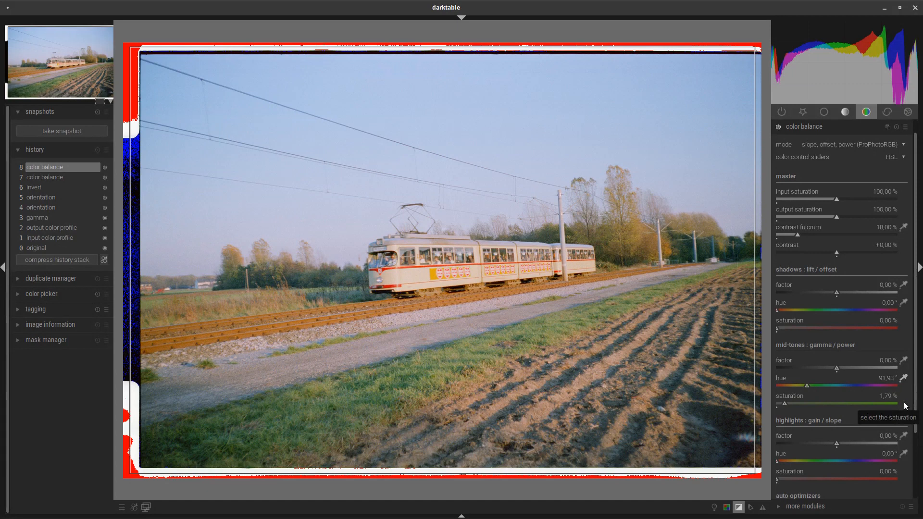
pyautogui.click(813, 128)
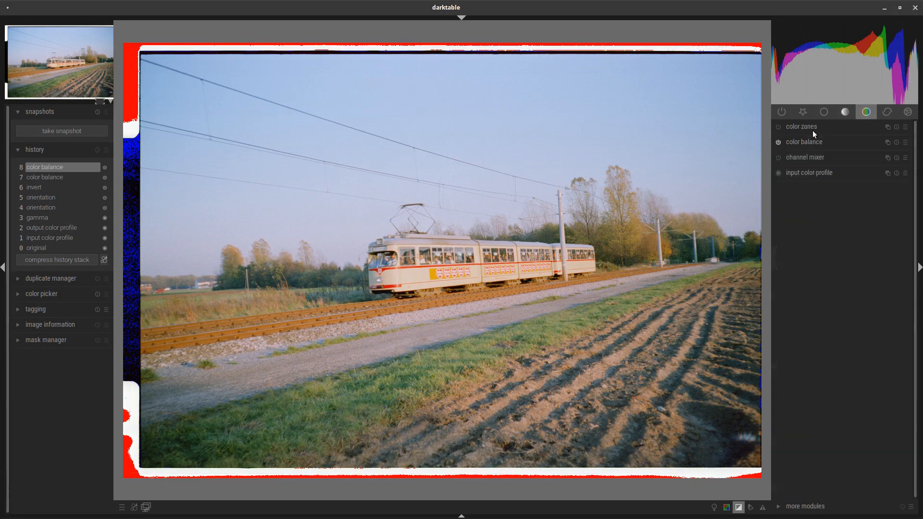
pyautogui.click(887, 142)
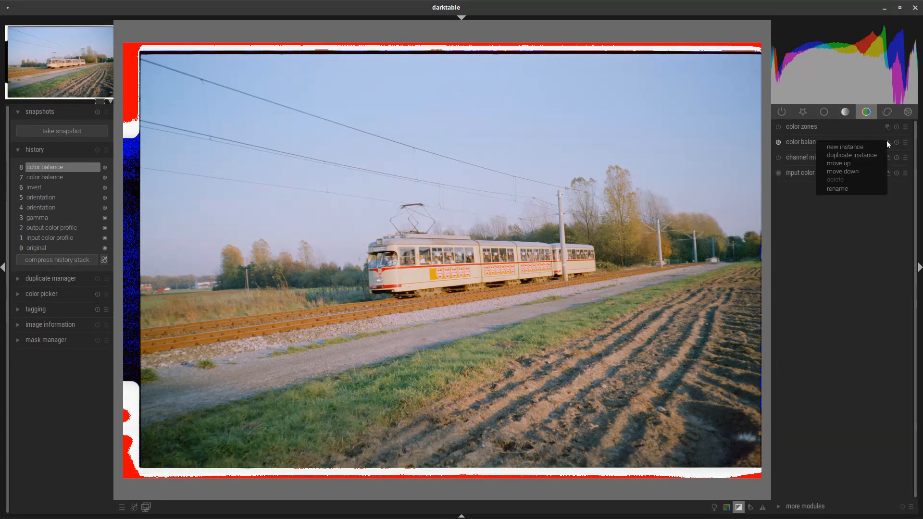
pyautogui.click(856, 147)
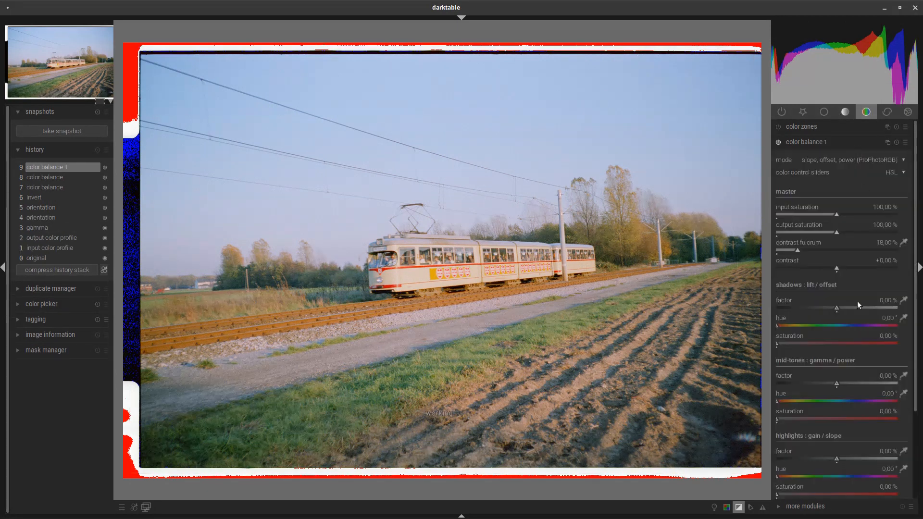
# Step: Try a sampled shadows hue in the color balance 1 instance, compare with the module off, and reset its parameters
pyautogui.click(903, 321)
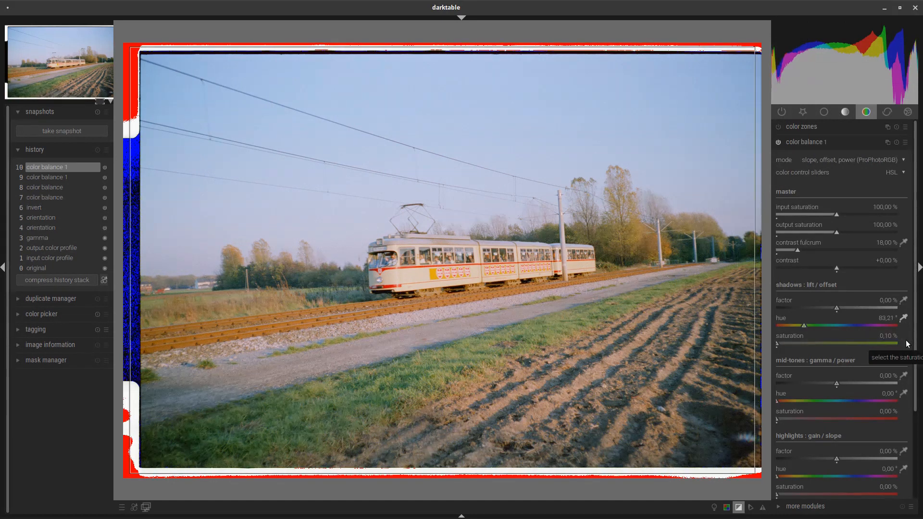
pyautogui.click(778, 143)
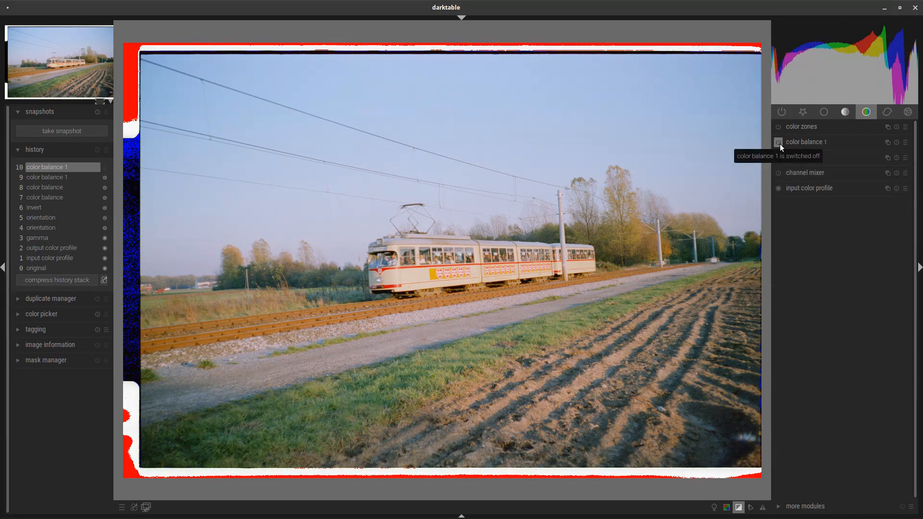
pyautogui.click(780, 144)
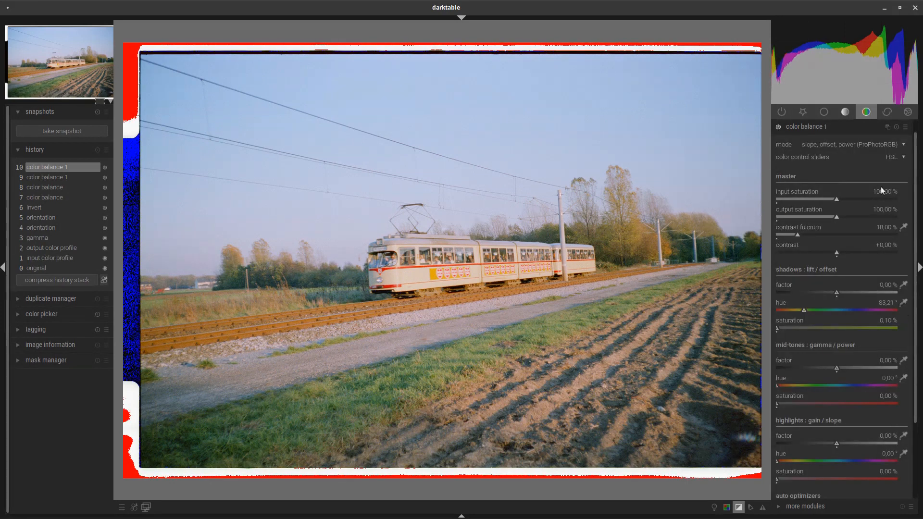
pyautogui.click(896, 127)
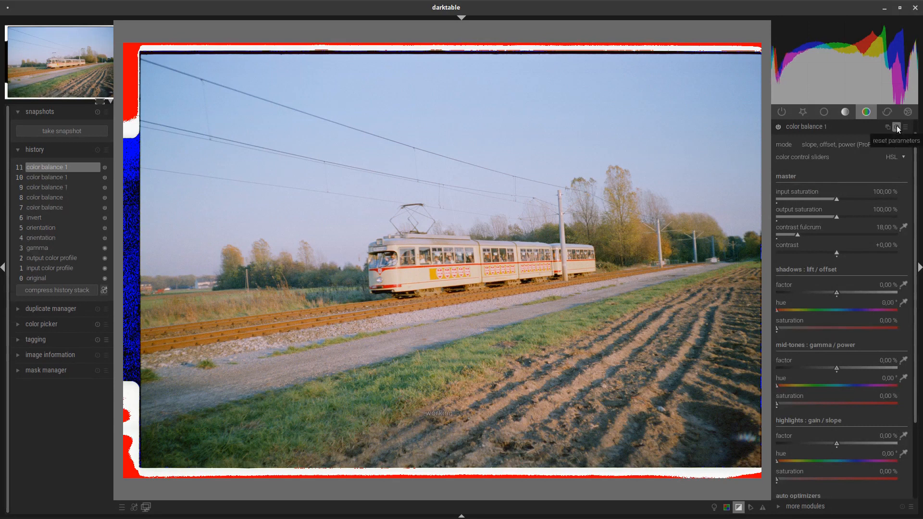
# Step: Sample the mid-tones factor from the image in color balance 1 and fine-tune it to -10.65 %
pyautogui.click(905, 361)
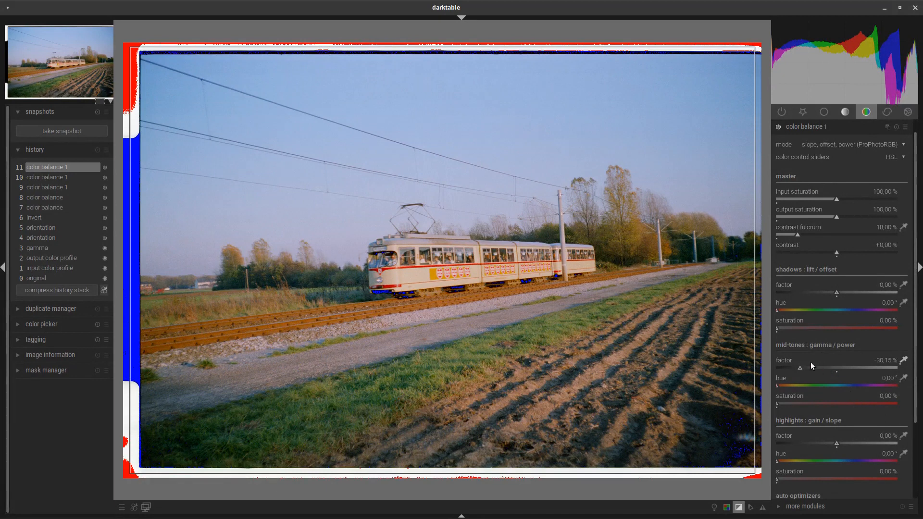
pyautogui.scroll(1, 820, 367)
pyautogui.scroll(19, 818, 365)
pyautogui.scroll(9, 819, 364)
pyautogui.scroll(4, 820, 364)
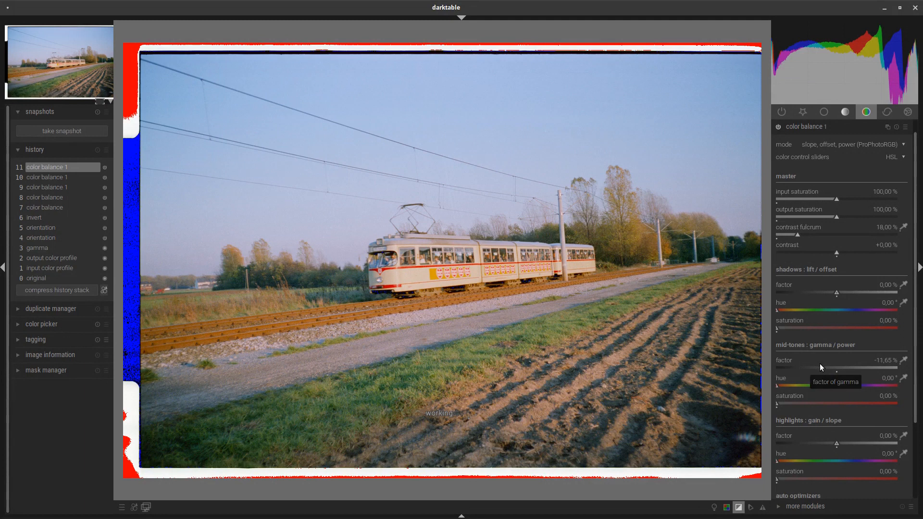
pyautogui.scroll(2, 821, 367)
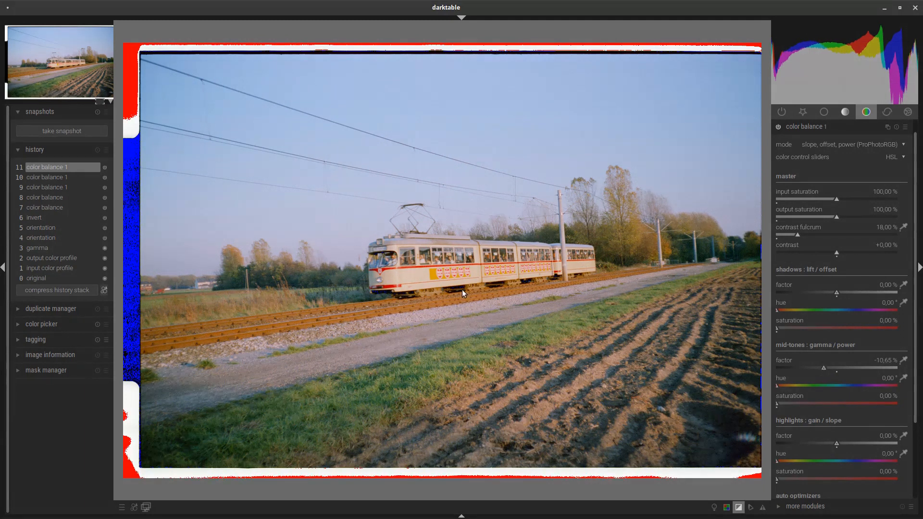
pyautogui.moveTo(406, 518)
pyautogui.click(812, 126)
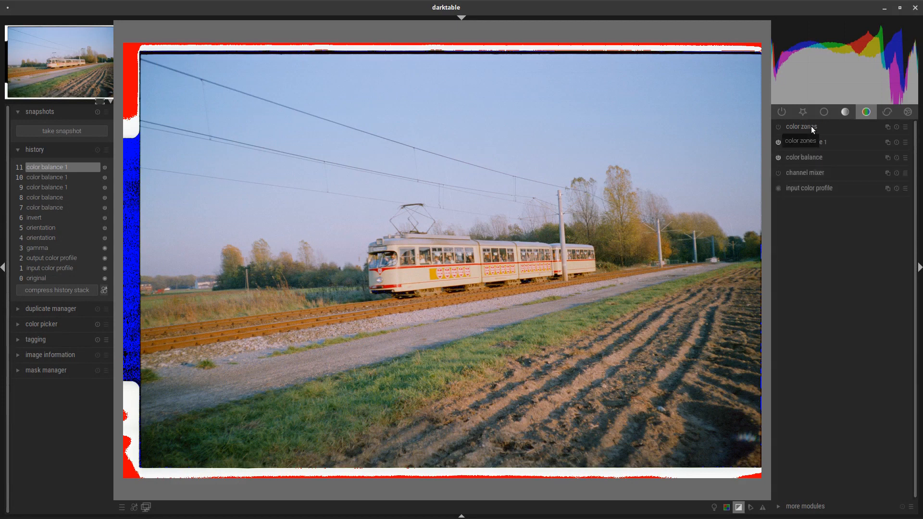
# Step: Apply profiled denoising in non-local means auto mode with a strength of 0.400
pyautogui.click(885, 113)
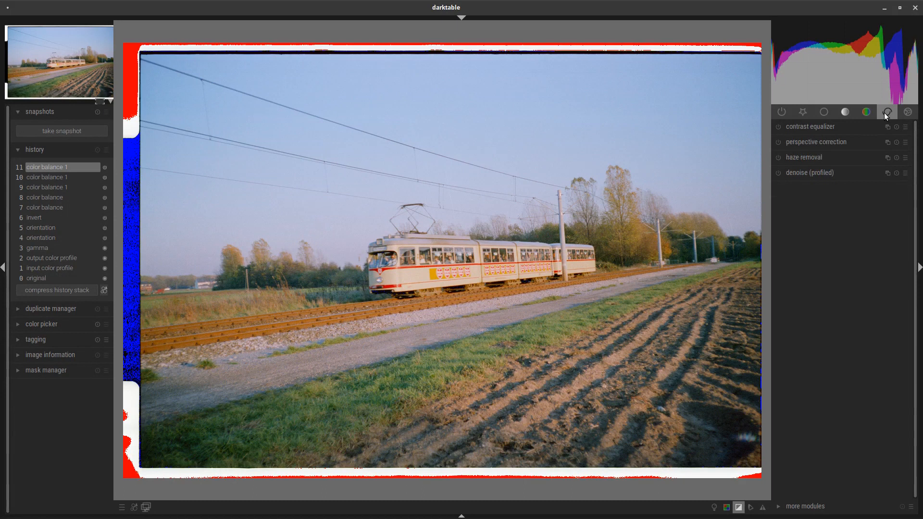
pyautogui.click(822, 176)
pyautogui.click(865, 219)
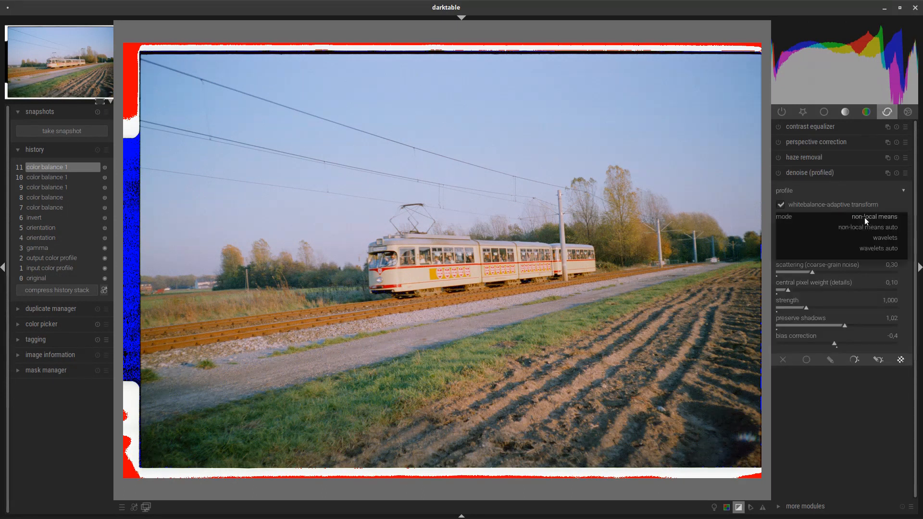
pyautogui.click(871, 228)
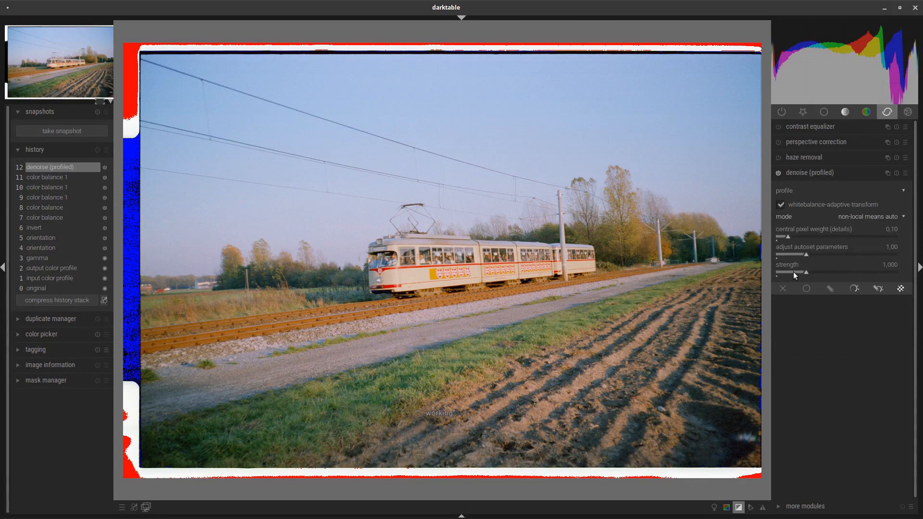
pyautogui.scroll(-2, 792, 273)
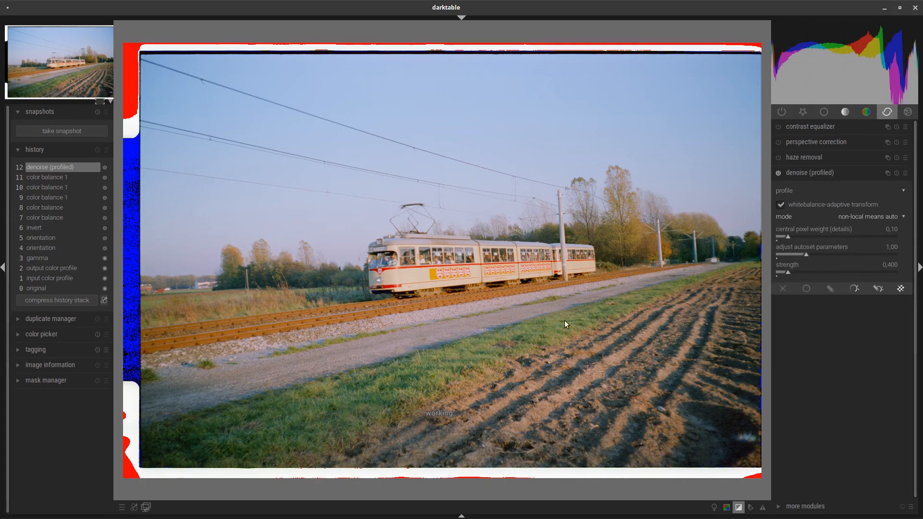
# Step: Set the profiled denoise strength to 1.200, judging the effect on the tram at 100 %
pyautogui.scroll(5, 483, 305)
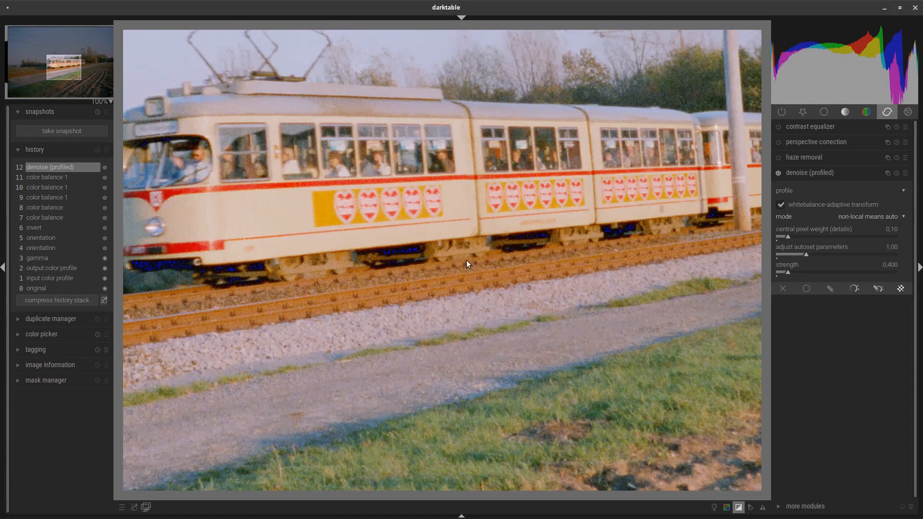
pyautogui.click(789, 272)
pyautogui.moveTo(803, 273); pyautogui.dragTo(812, 273)
pyautogui.scroll(-9, 791, 274)
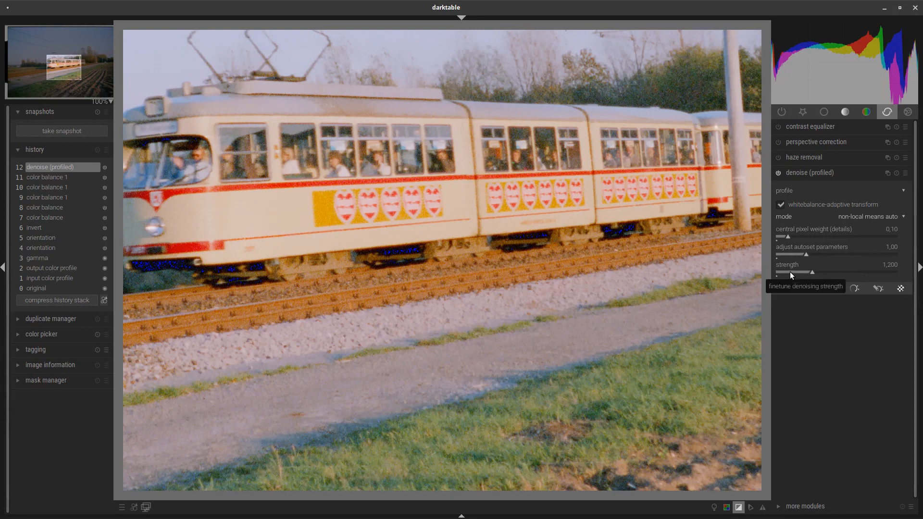
# Step: Set the profiled denoise strength to 0.400
pyautogui.scroll(-5, 789, 272)
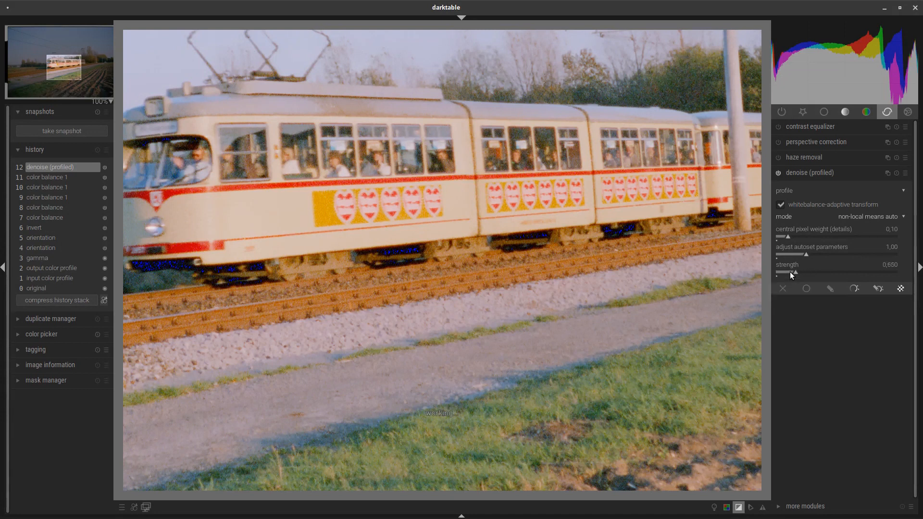
pyautogui.scroll(-3, 790, 272)
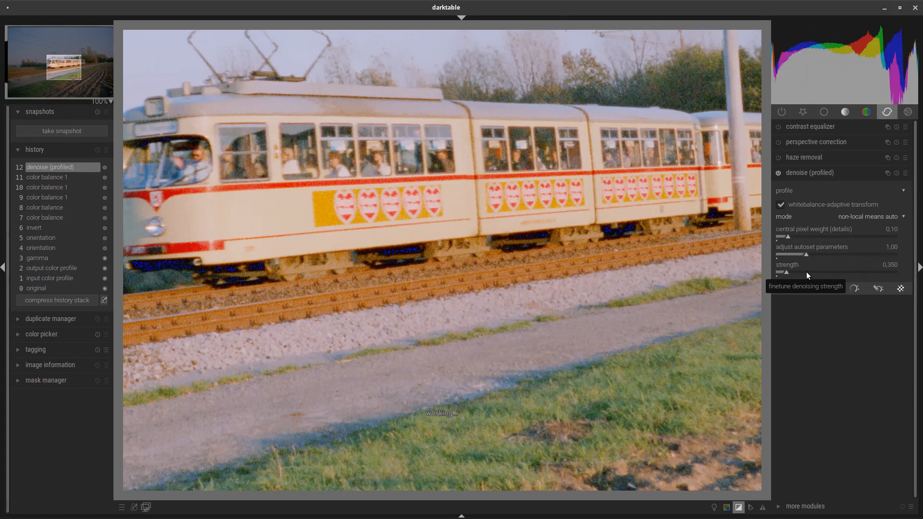
pyautogui.scroll(1, 808, 273)
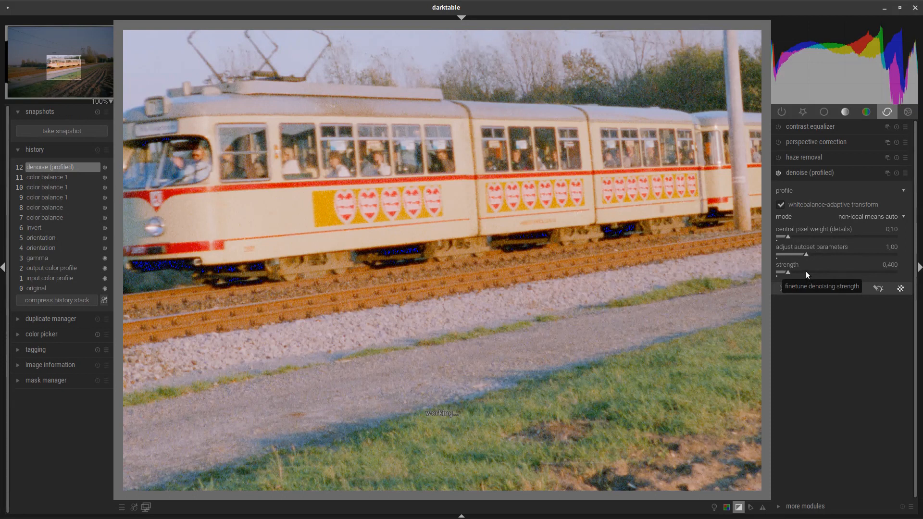
pyautogui.click(800, 175)
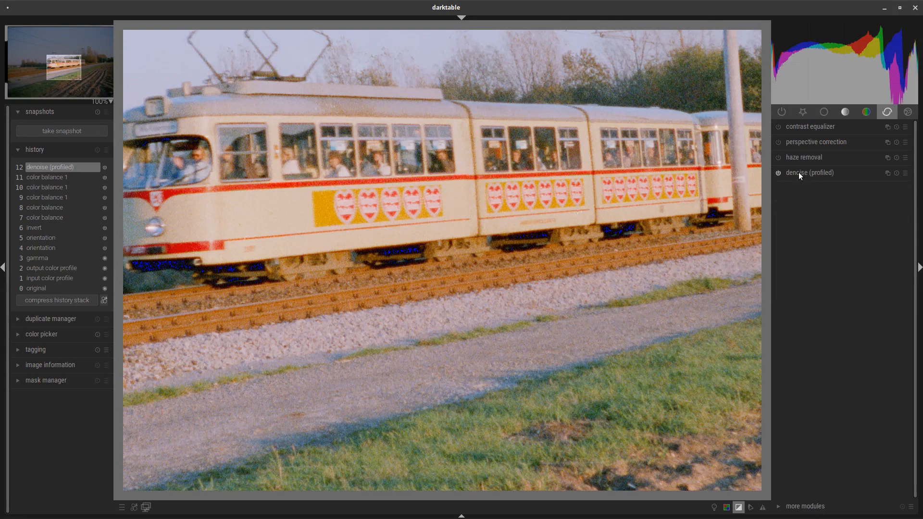
# Step: Apply an automatic perspective fit for vertical distortion to the whole image
pyautogui.click(105, 100)
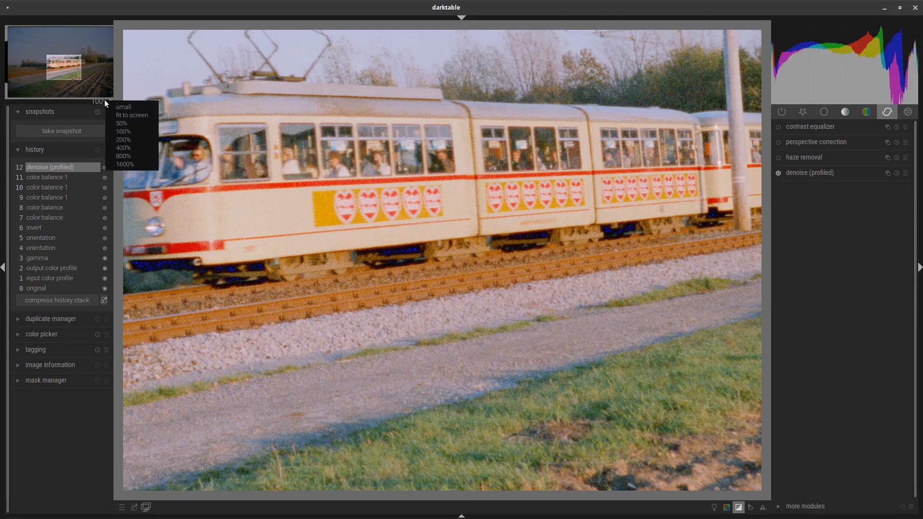
pyautogui.click(133, 117)
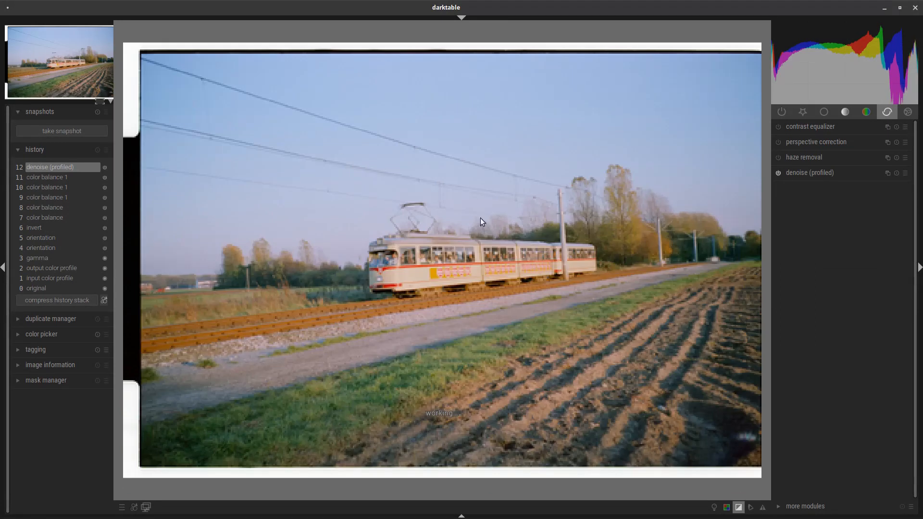
pyautogui.click(830, 143)
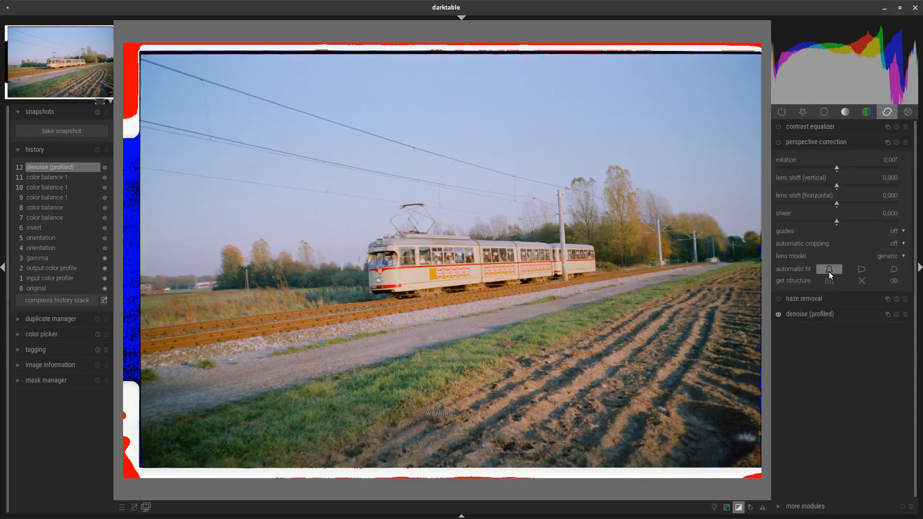
pyautogui.click(830, 272)
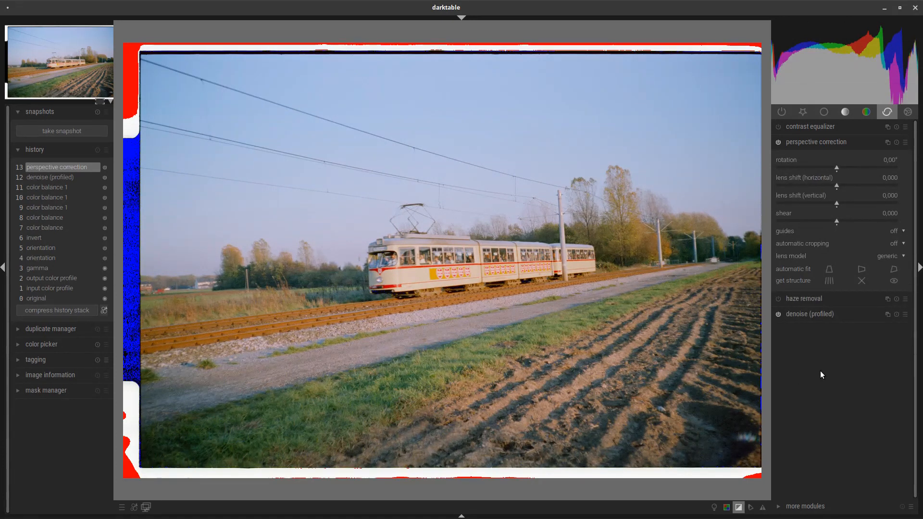
pyautogui.click(830, 270)
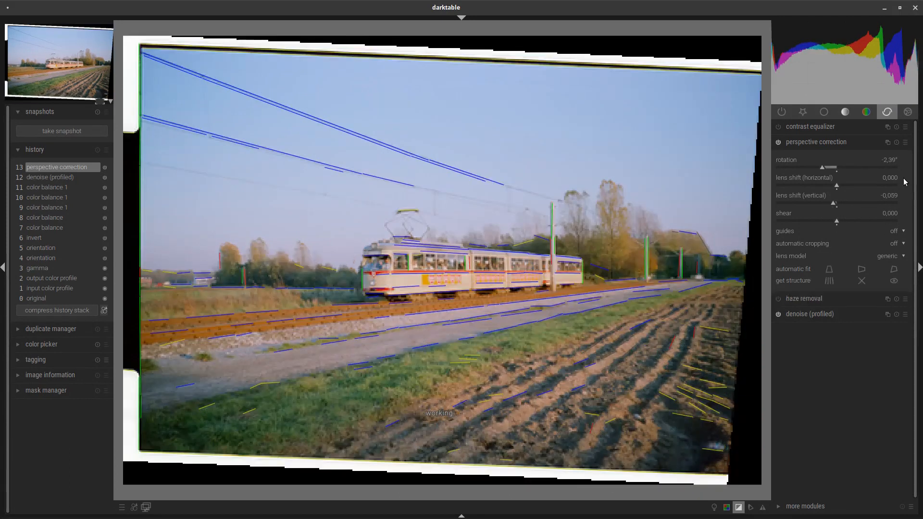
# Step: Adjust the perspective correction to a rotation of -0.99° and a vertical lens shift of -0.049
pyautogui.scroll(1, 839, 173)
pyautogui.scroll(12, 839, 169)
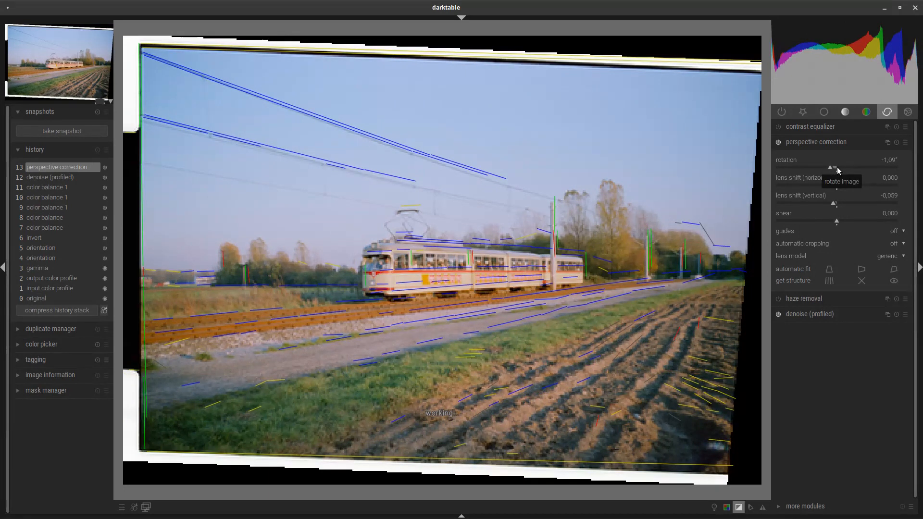
pyautogui.scroll(1, 838, 167)
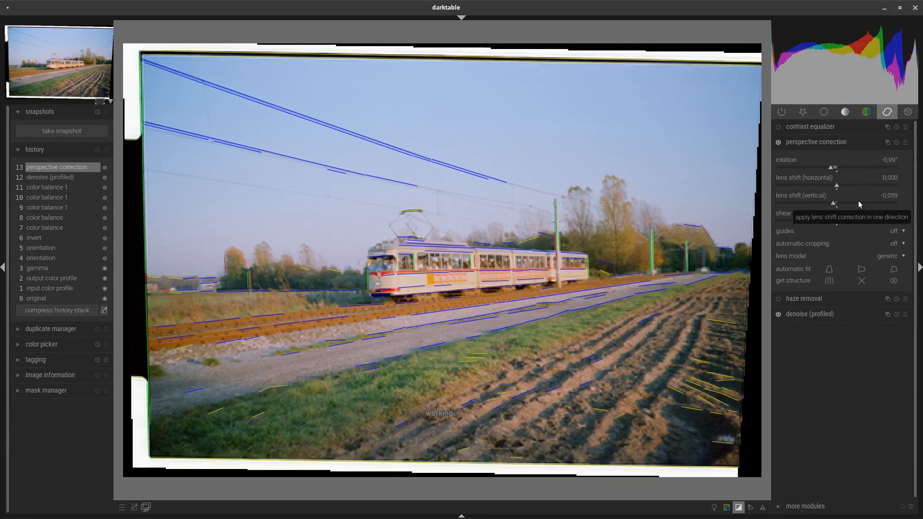
pyautogui.scroll(-2, 859, 201)
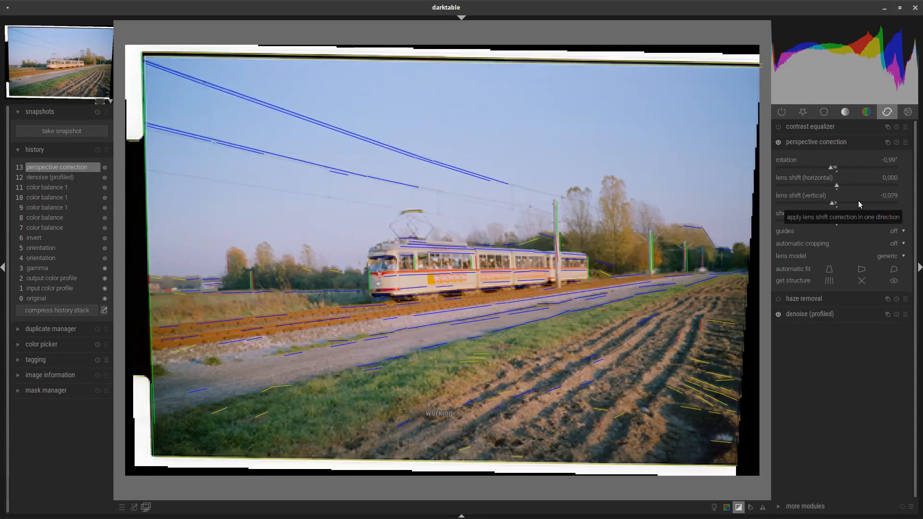
pyautogui.scroll(1, 858, 200)
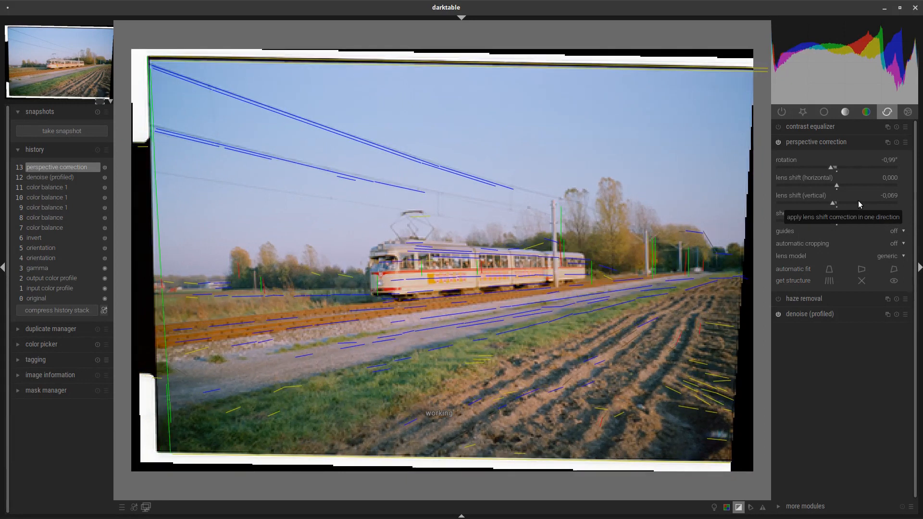
pyautogui.scroll(2, 859, 201)
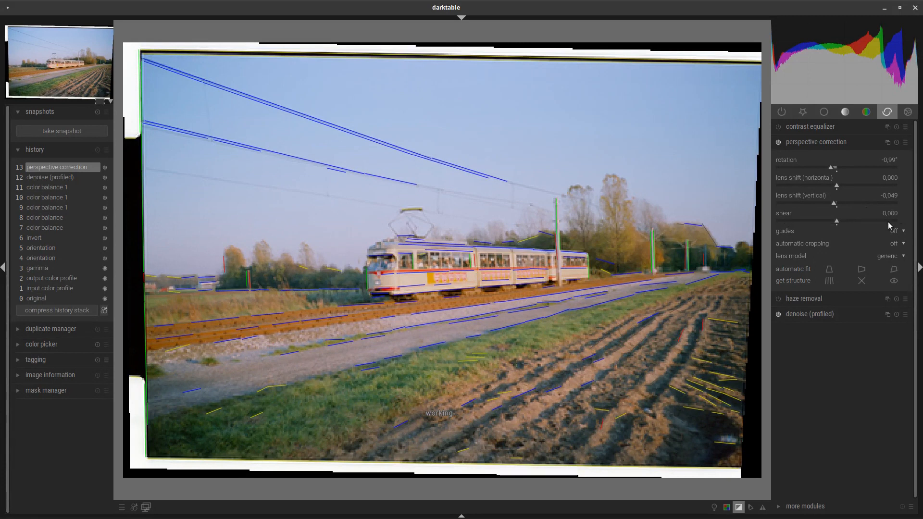
# Step: Turn on the perspective correction guides and set the rotation to -1.29°
pyautogui.click(897, 233)
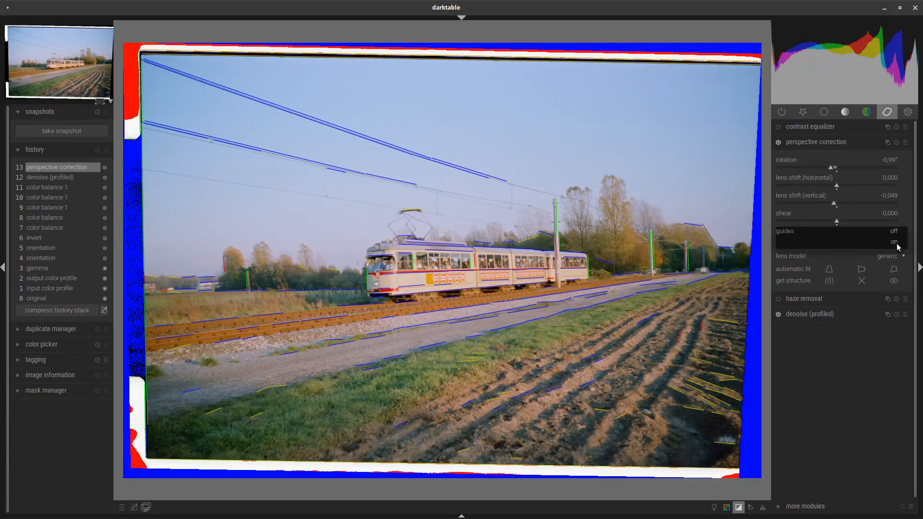
pyautogui.click(897, 243)
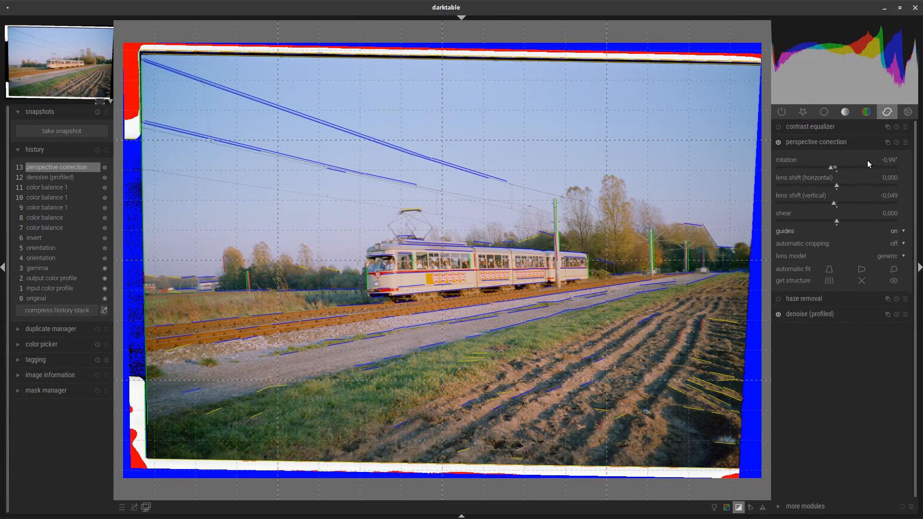
pyautogui.scroll(-1, 868, 160)
pyautogui.scroll(-1, 867, 160)
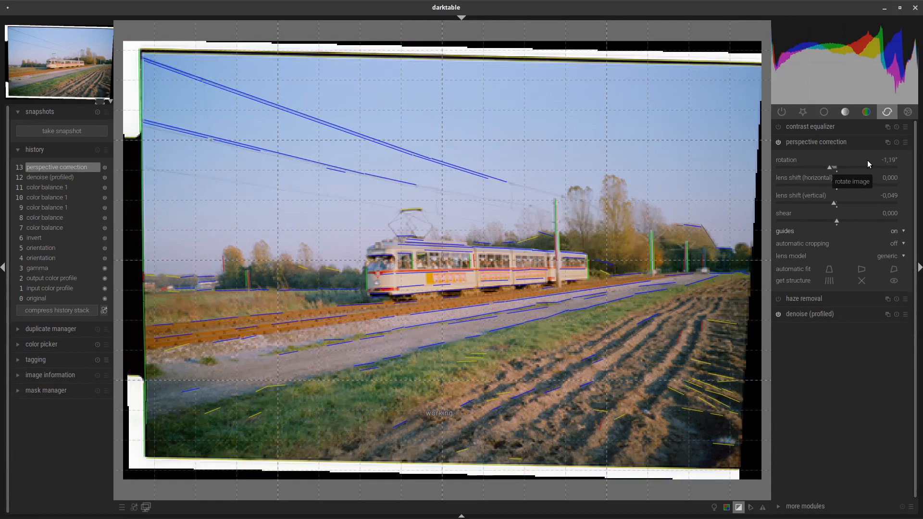
pyautogui.scroll(-1, 868, 160)
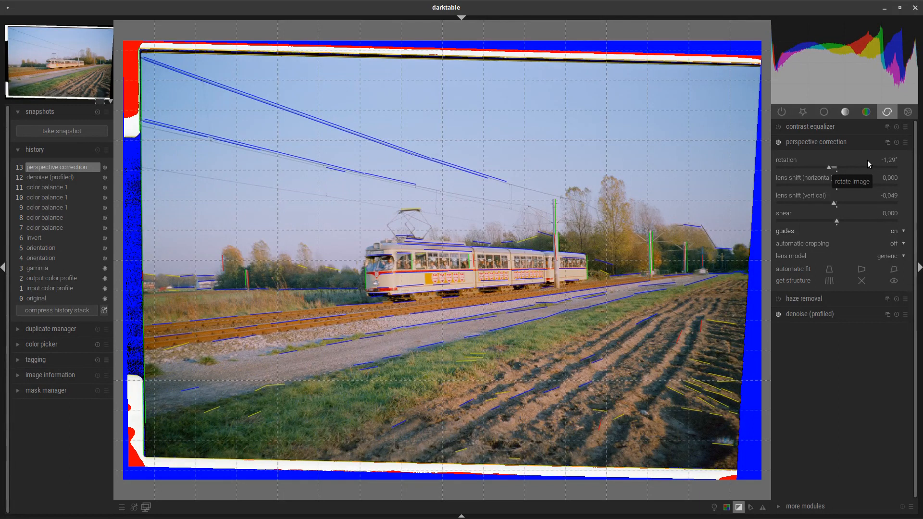
# Step: Fine-tune the vertical lens shift to -0.069 and the rotation to -1.39°
pyautogui.scroll(-1, 878, 197)
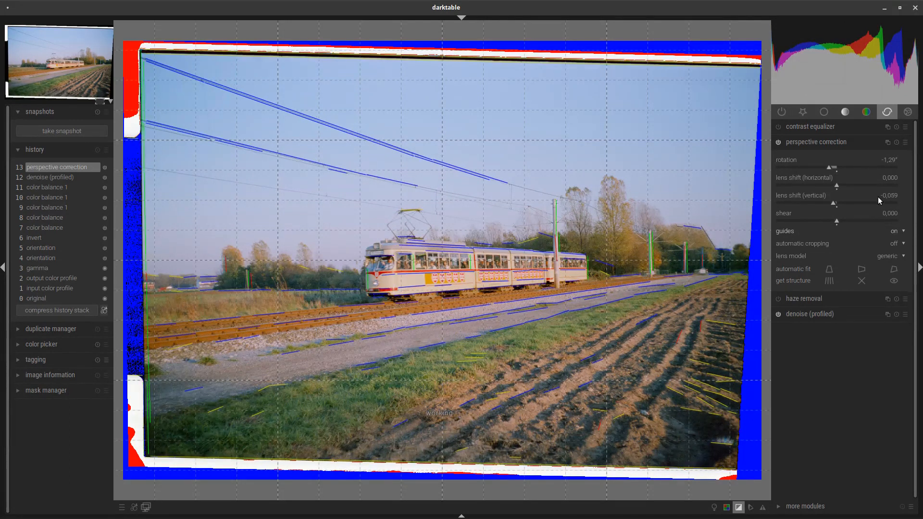
pyautogui.scroll(3, 878, 197)
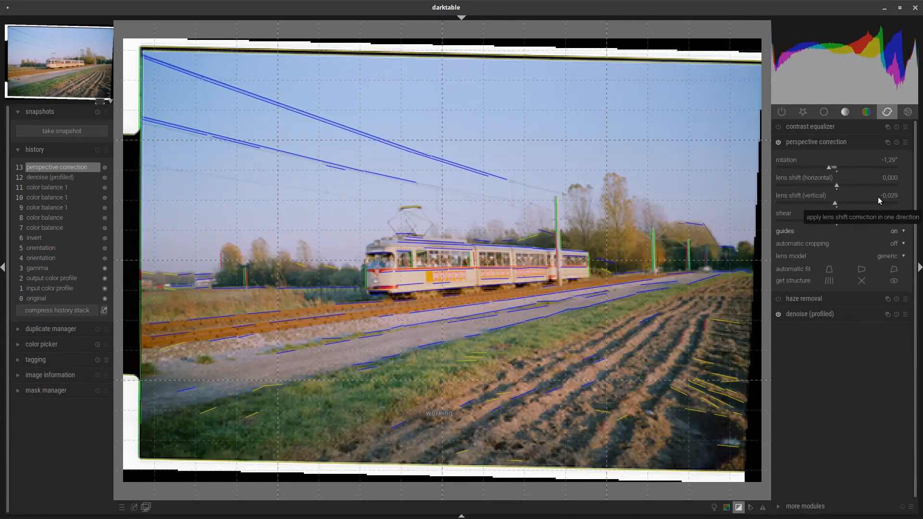
pyautogui.scroll(-4, 878, 197)
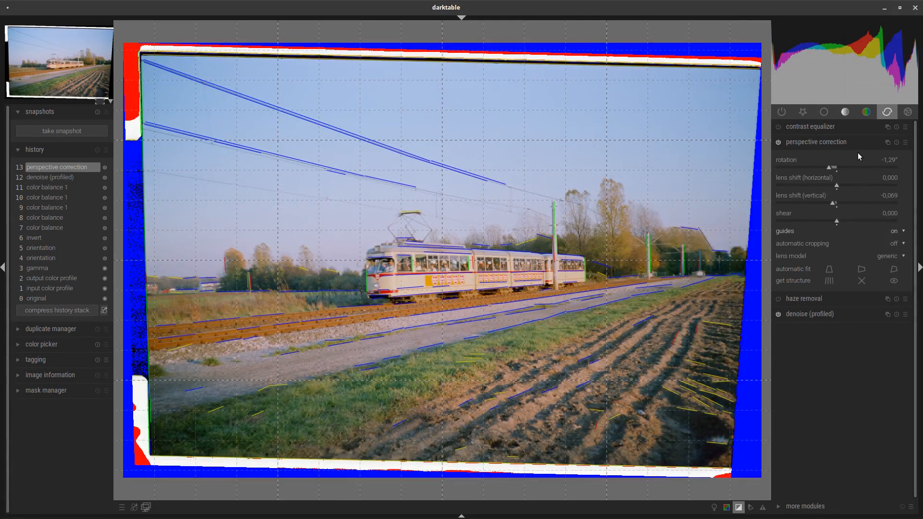
pyautogui.scroll(-1, 862, 161)
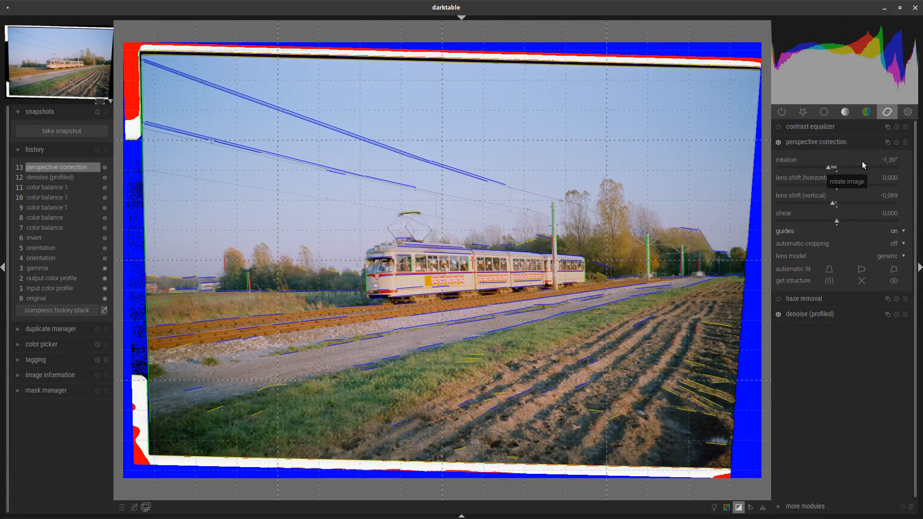
# Step: Set the perspective correction's automatic cropping to largest area
pyautogui.click(904, 243)
pyautogui.click(895, 254)
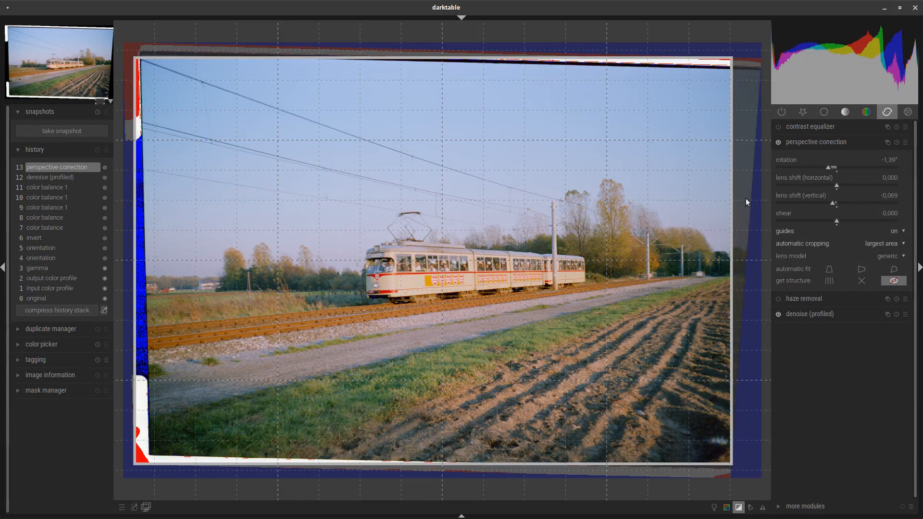
pyautogui.click(836, 141)
# Step: Crop the photo at the golden cut 1.62 aspect, positioning the frame to exclude the film borders and part of the foreground field
pyautogui.click(825, 111)
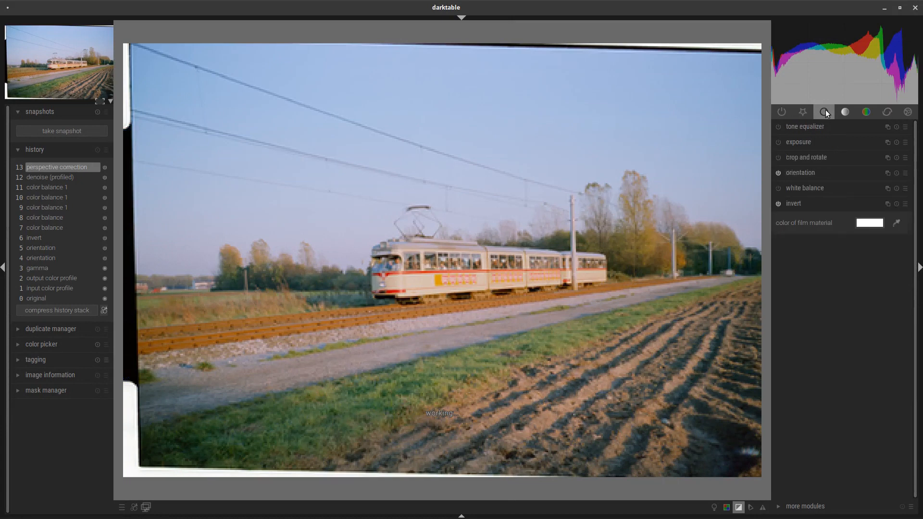
pyautogui.click(803, 157)
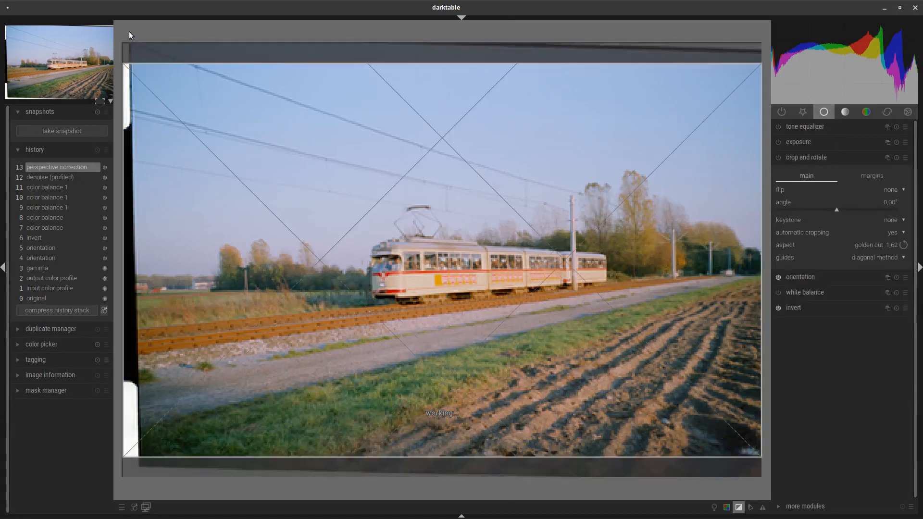
pyautogui.moveTo(133, 71); pyautogui.dragTo(166, 96)
pyautogui.moveTo(385, 226)
pyautogui.mouseDown()
pyautogui.moveTo(365, 210)
pyautogui.moveTo(371, 204)
pyautogui.moveTo(375, 219)
pyautogui.mouseUp()
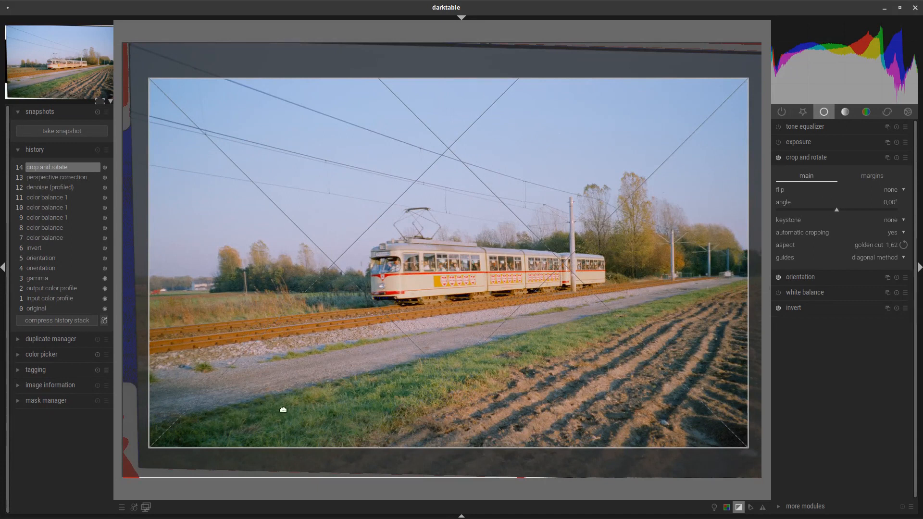
pyautogui.moveTo(313, 406)
pyautogui.mouseDown()
pyautogui.moveTo(322, 397)
pyautogui.moveTo(310, 404)
pyautogui.mouseUp()
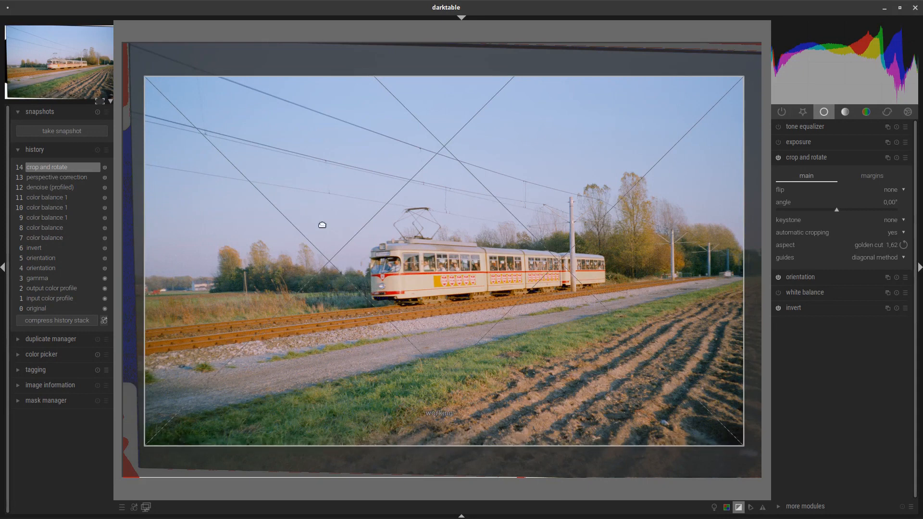
pyautogui.moveTo(488, 255); pyautogui.dragTo(488, 237)
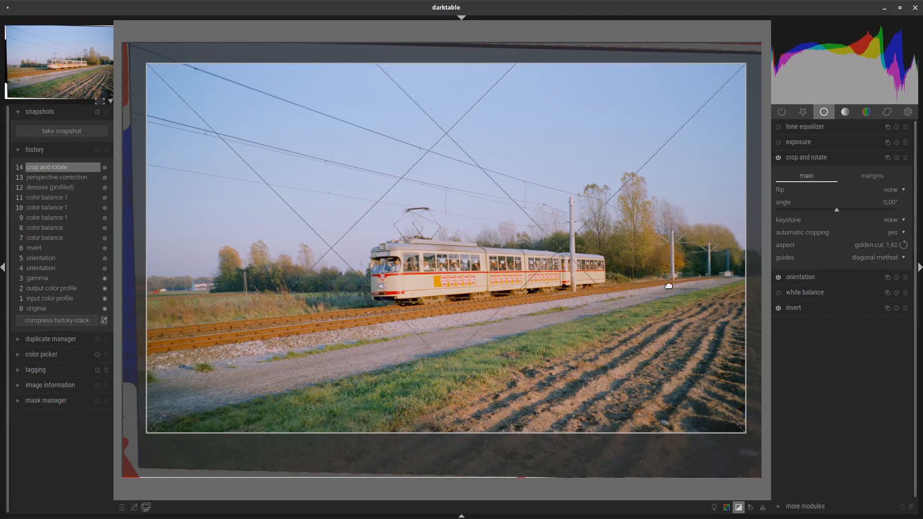
pyautogui.moveTo(668, 286); pyautogui.dragTo(673, 283)
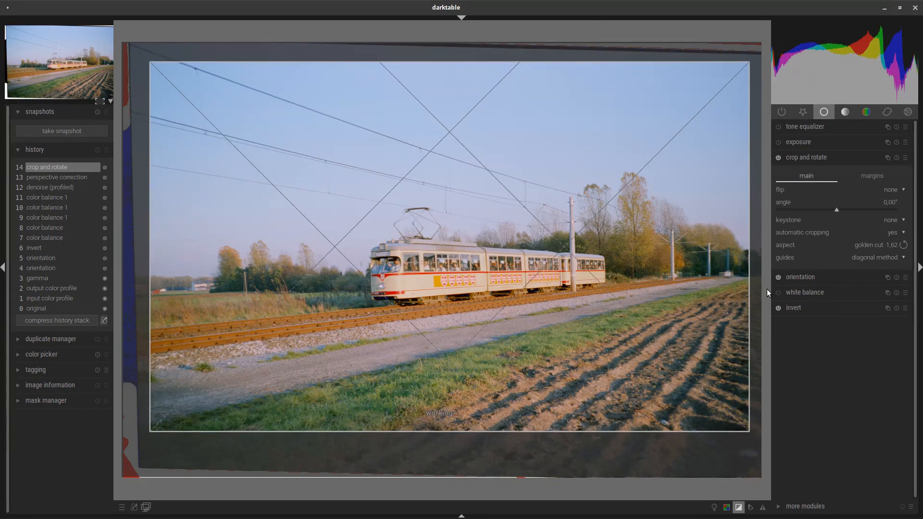
pyautogui.click(821, 158)
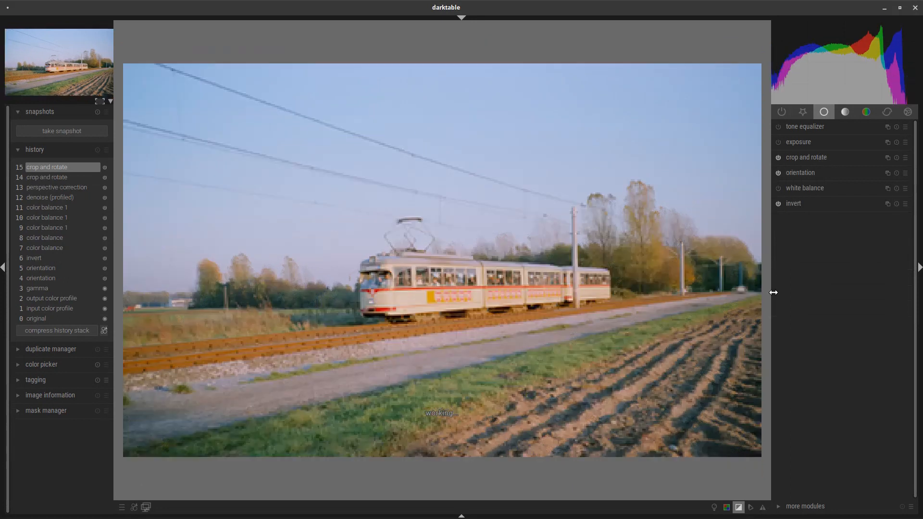
# Step: Enable local contrast in local laplacian filter mode with 125% detail, 50% highlights and 50% shadows
pyautogui.click(845, 115)
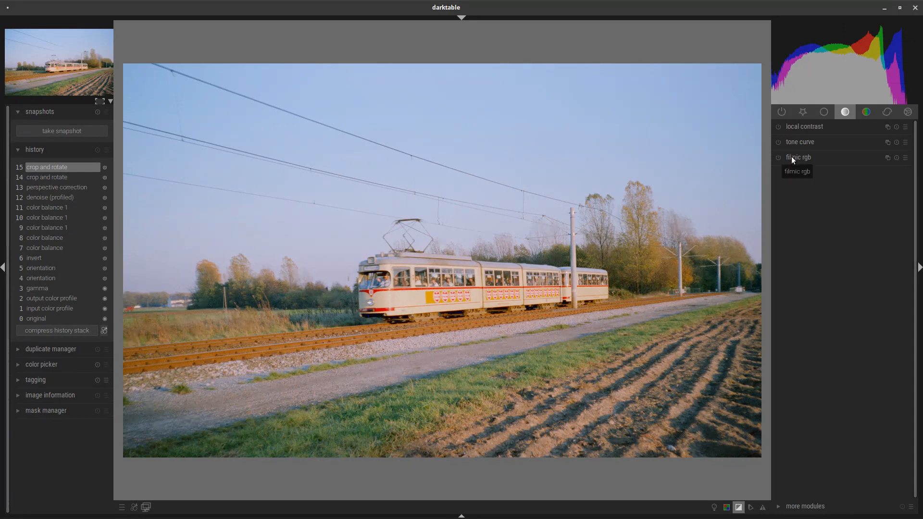
pyautogui.click(777, 127)
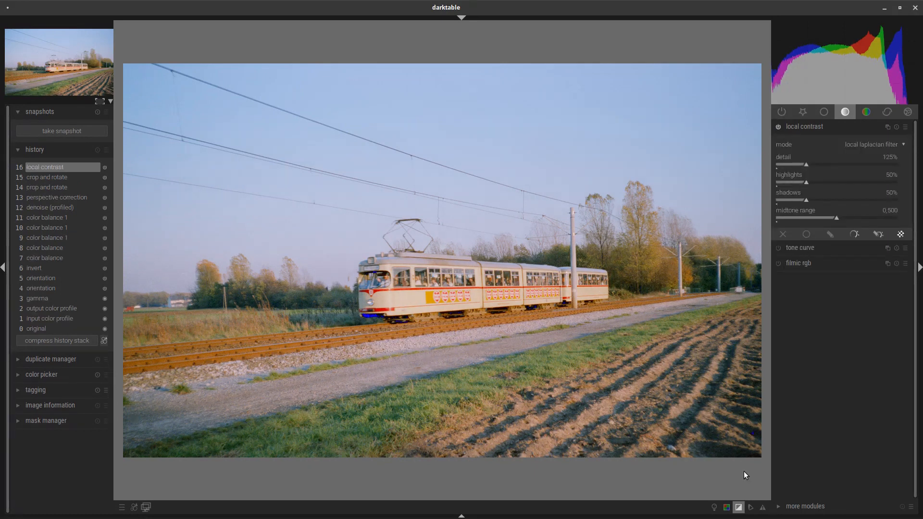
pyautogui.click(816, 125)
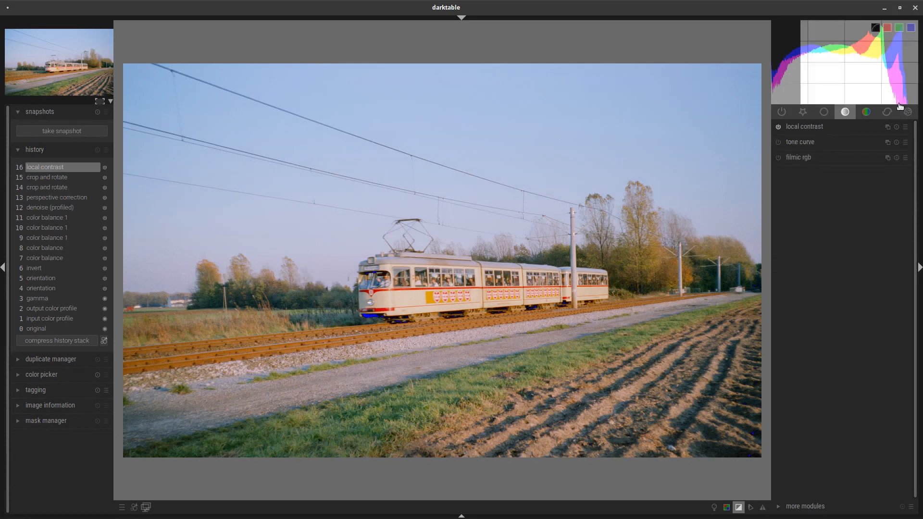
# Step: Add a new instance of the color balance module from the color balance 1 instance
pyautogui.click(868, 109)
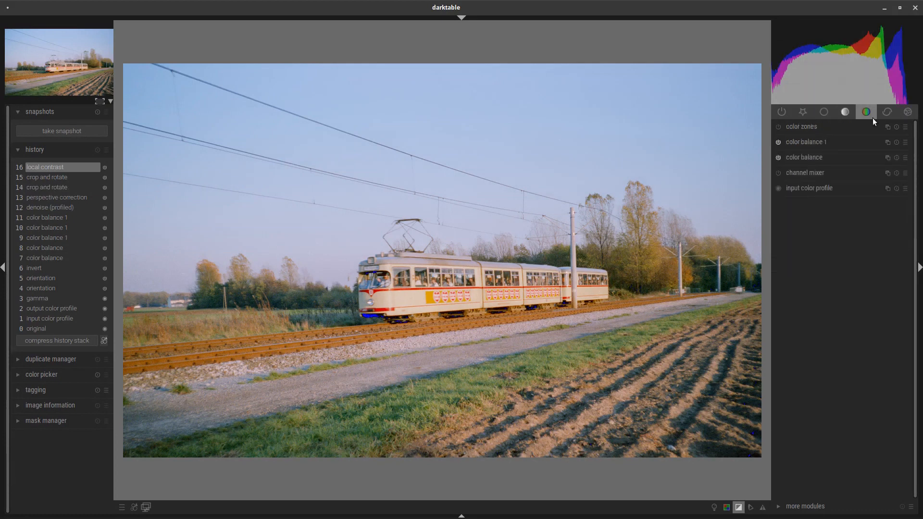
pyautogui.click(884, 141)
pyautogui.click(867, 149)
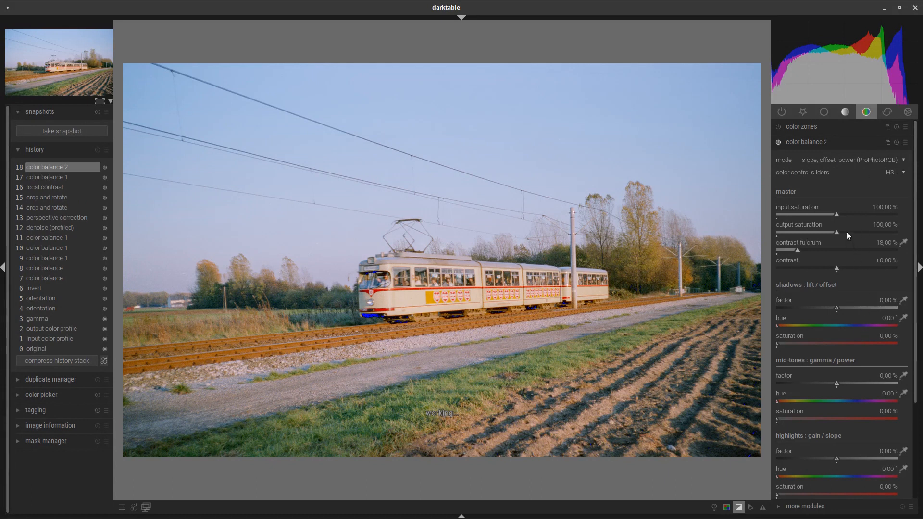
# Step: Set the output saturation of the color balance 2 instance to 105%
pyautogui.scroll(5, 846, 232)
pyautogui.scroll(2, 848, 233)
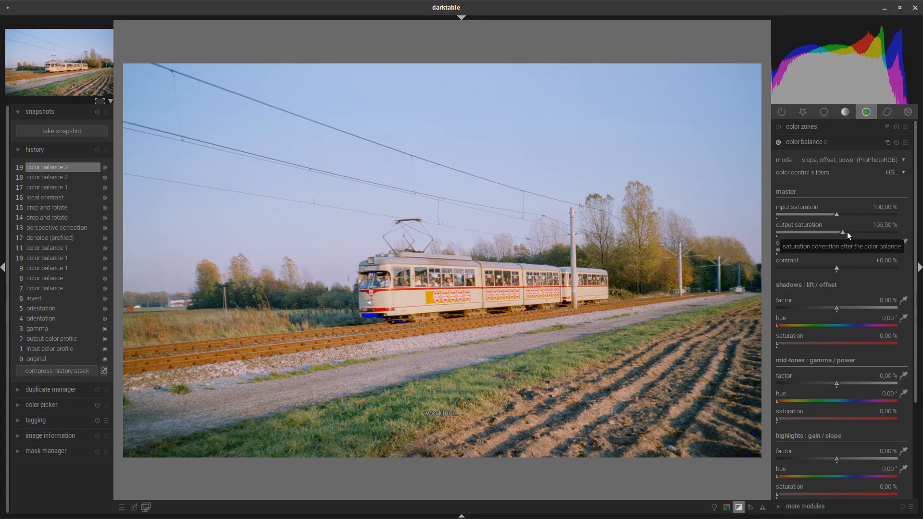
pyautogui.click(816, 140)
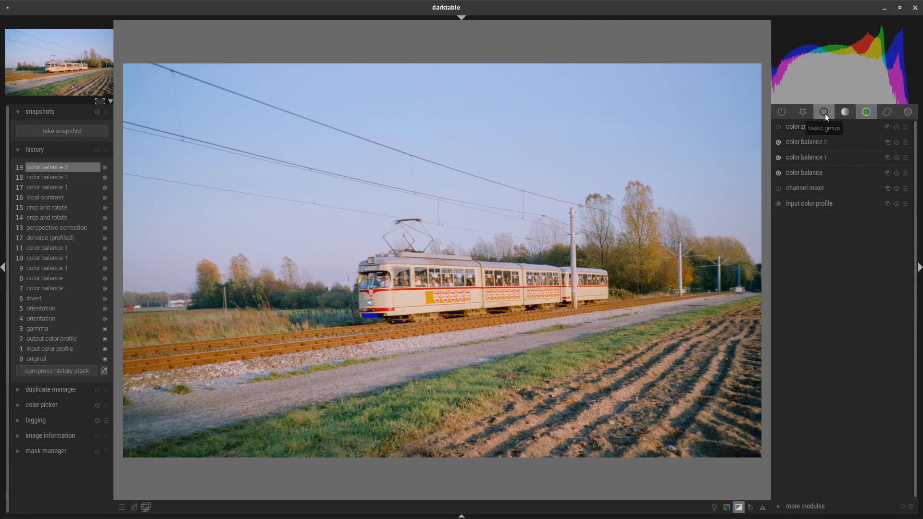
# Step: Reduce the detail of the local contrast module to 110%
pyautogui.click(845, 113)
pyautogui.click(815, 129)
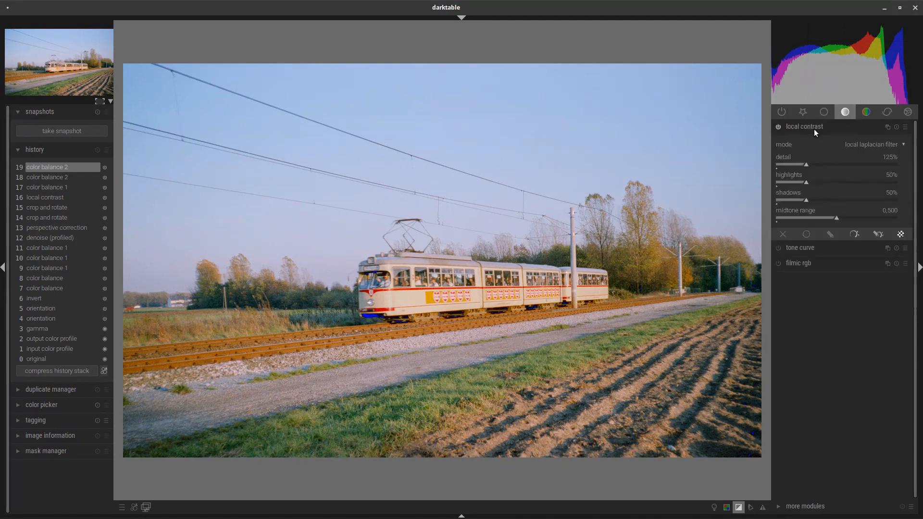
pyautogui.scroll(-1, 824, 163)
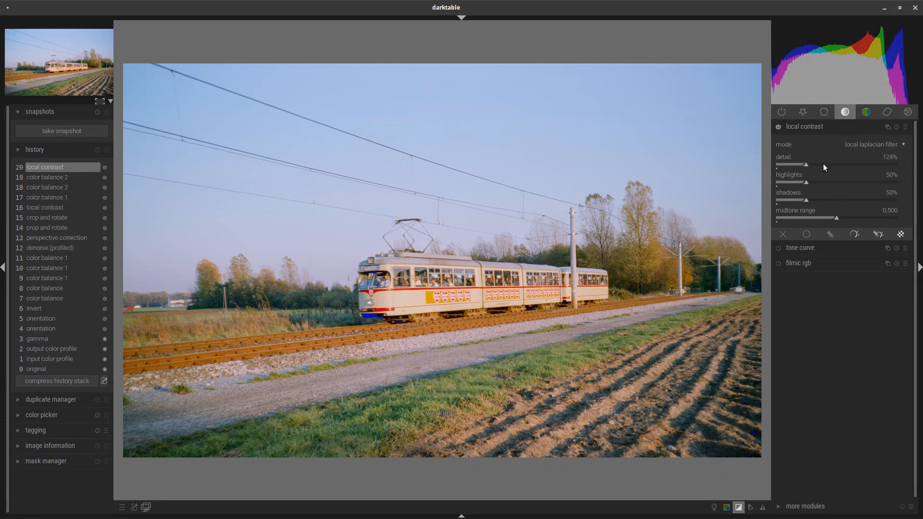
pyautogui.scroll(-1, 823, 163)
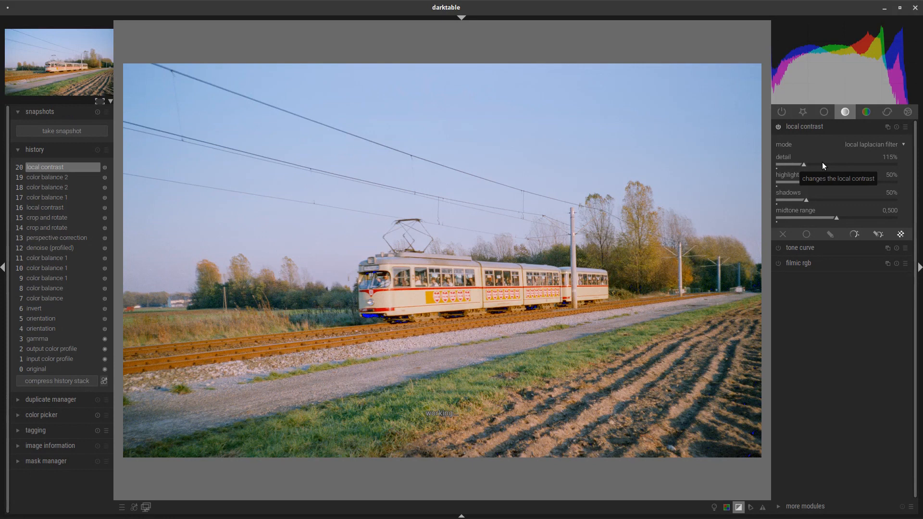
pyautogui.scroll(-3, 822, 166)
pyautogui.scroll(-2, 823, 163)
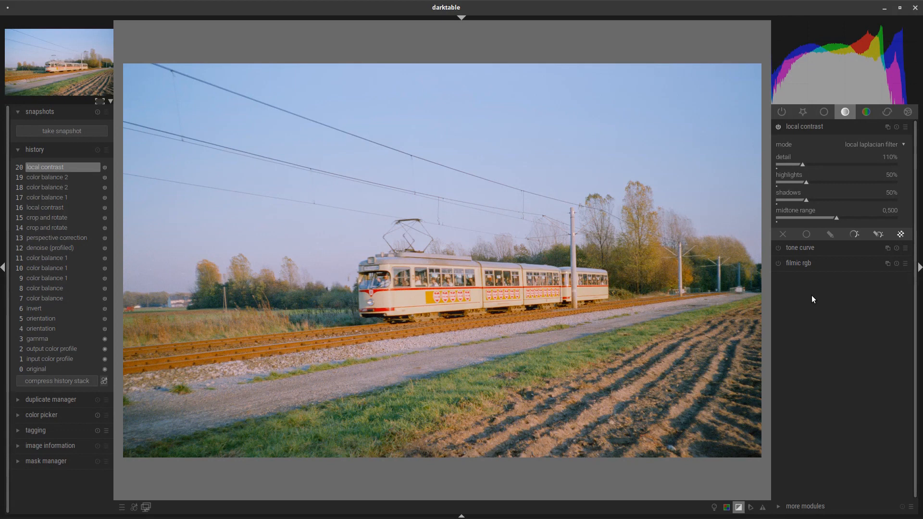
pyautogui.click(805, 127)
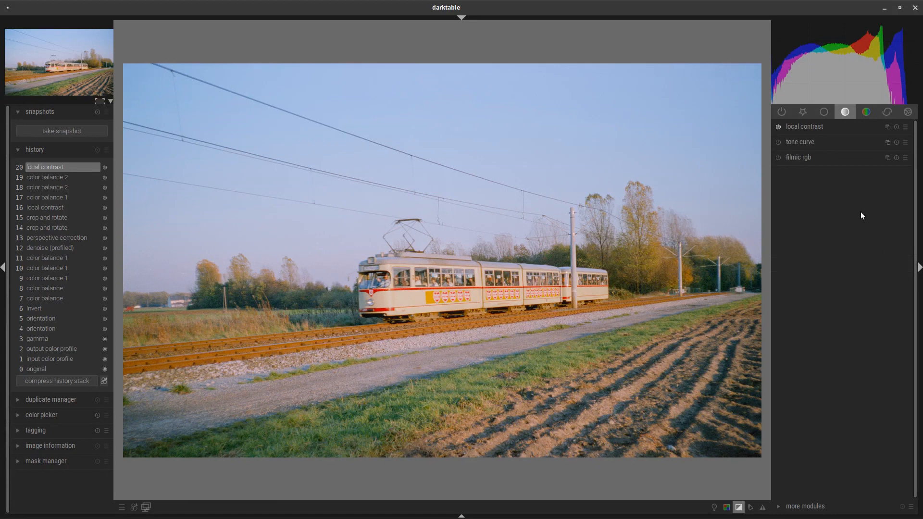
# Step: Apply the Clarity 0,2 preset to the contrast equalizer and view its luma curve
pyautogui.click(888, 115)
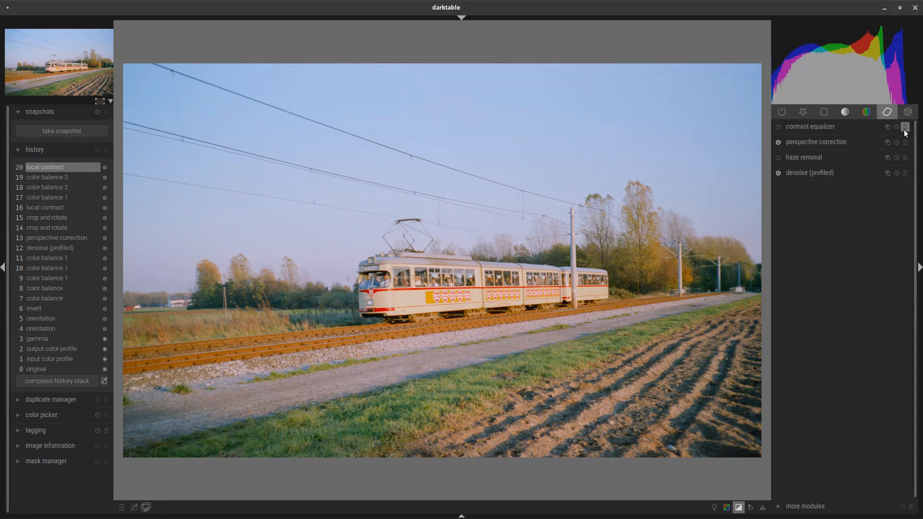
pyautogui.click(905, 128)
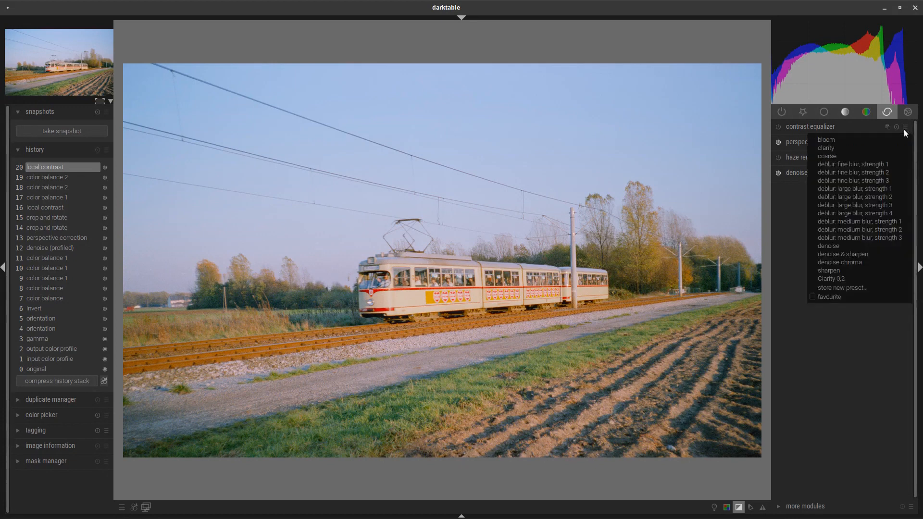
pyautogui.click(873, 279)
pyautogui.click(827, 126)
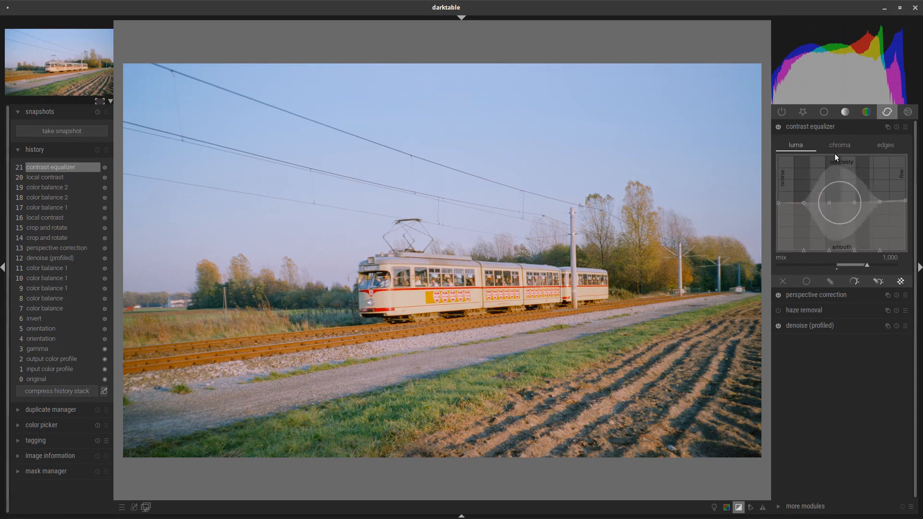
pyautogui.click(816, 128)
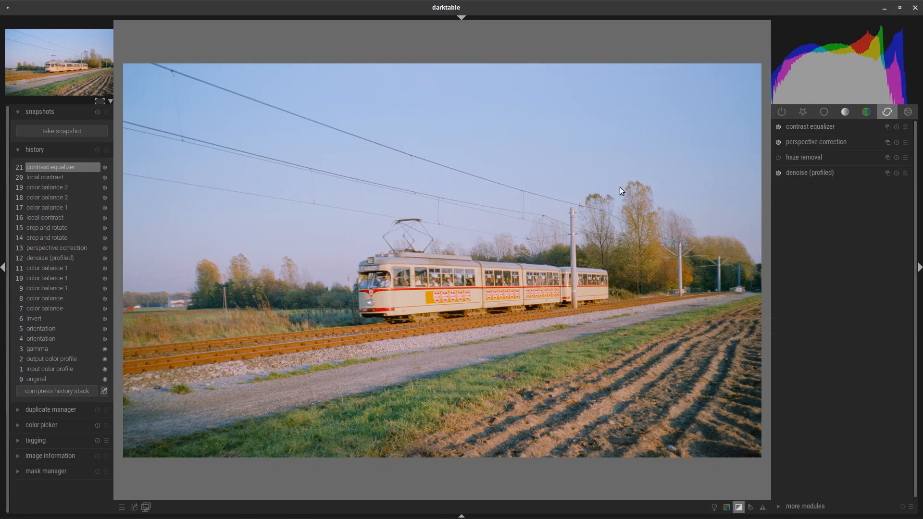
# Step: Examine the edited photo close up around the tram and as a whole with the surrounding interface hidden
pyautogui.scroll(2, 632, 202)
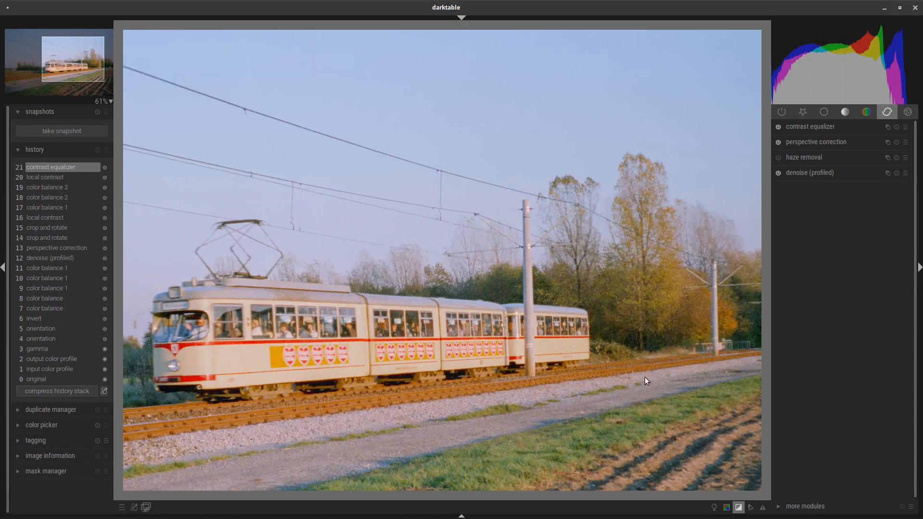
pyautogui.scroll(-3, 645, 377)
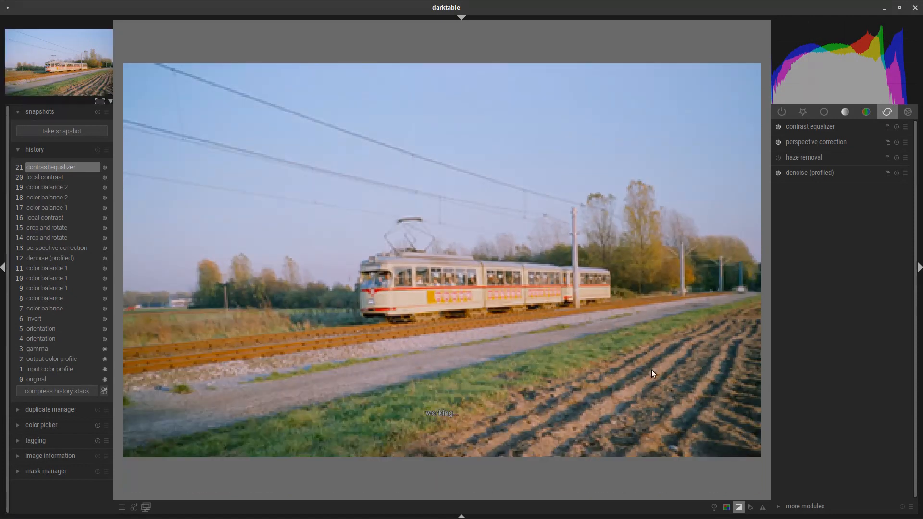
pyautogui.press('Tab')
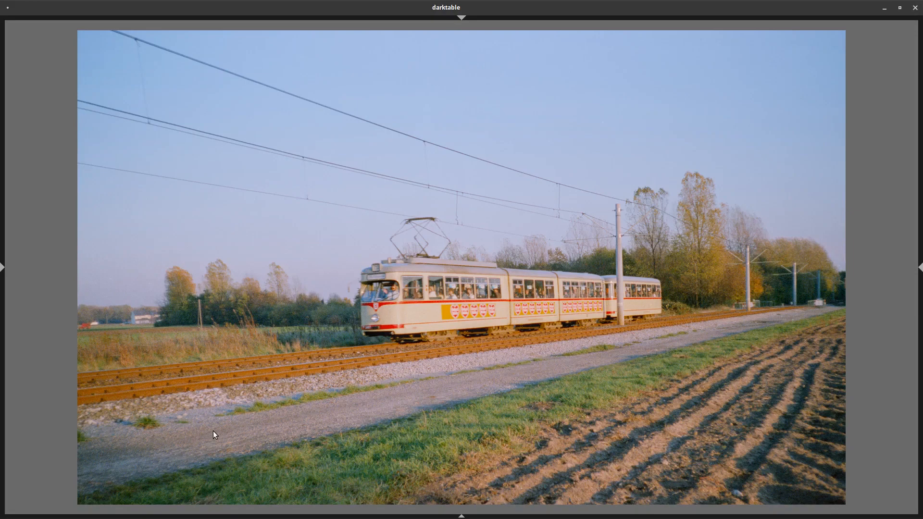
pyautogui.press('Tab')
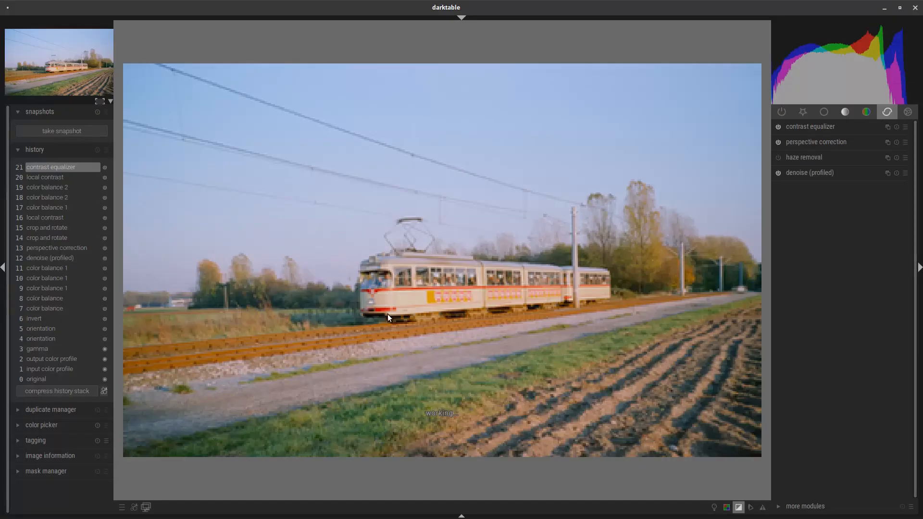